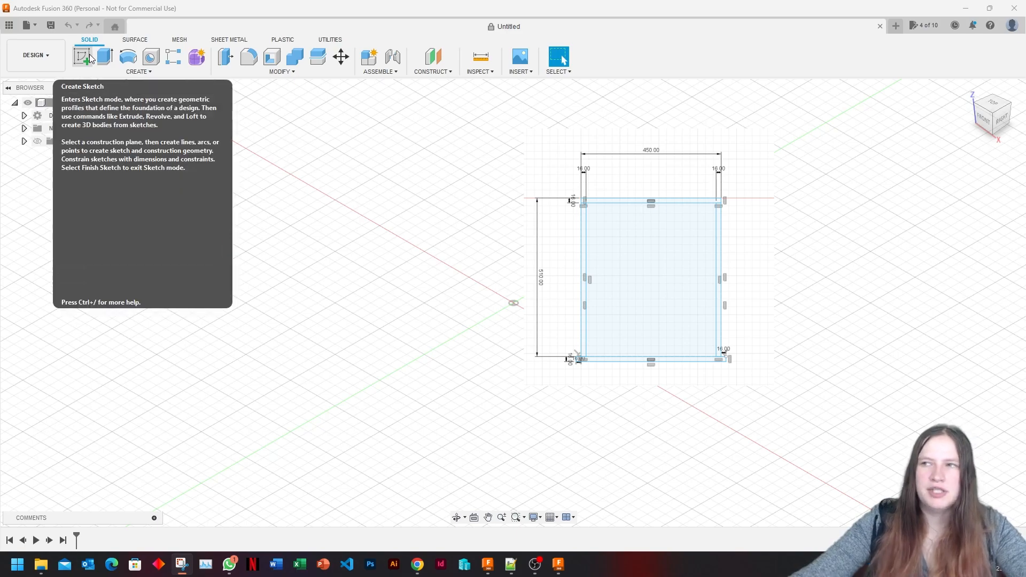
Step: Create a new sketch on the horizontal top plane at the origin
click(89, 54)
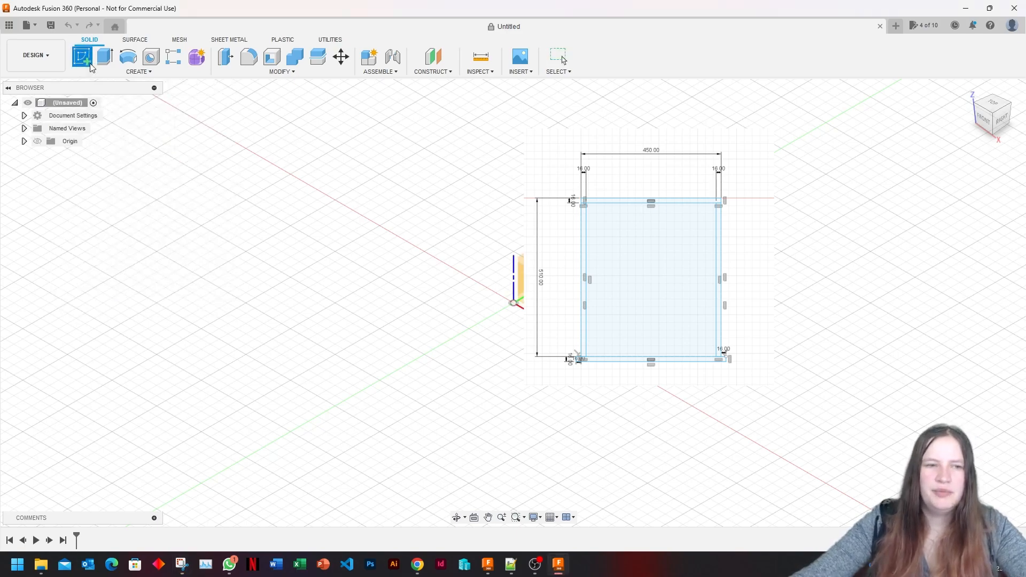
click(467, 383)
middle_drag(467, 383, 443, 456)
click(693, 59)
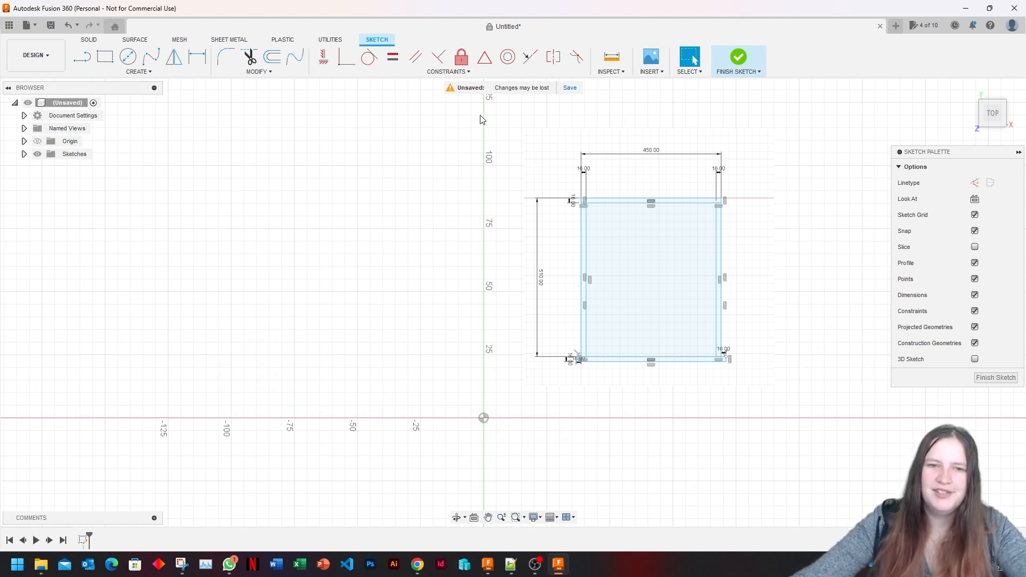
Step: Add a user parameter named biezums in mm with the expression 16
click(451, 72)
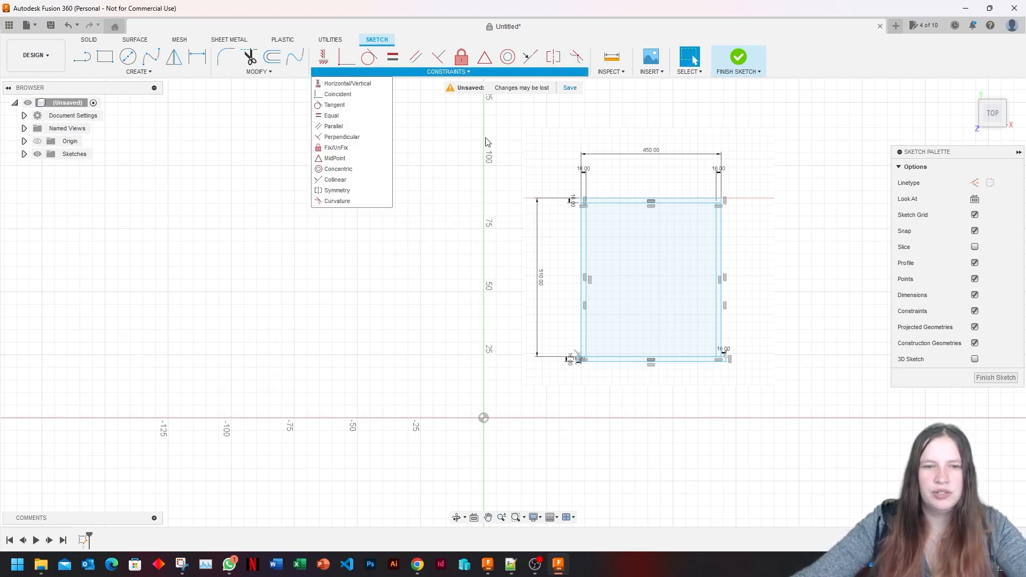
click(238, 72)
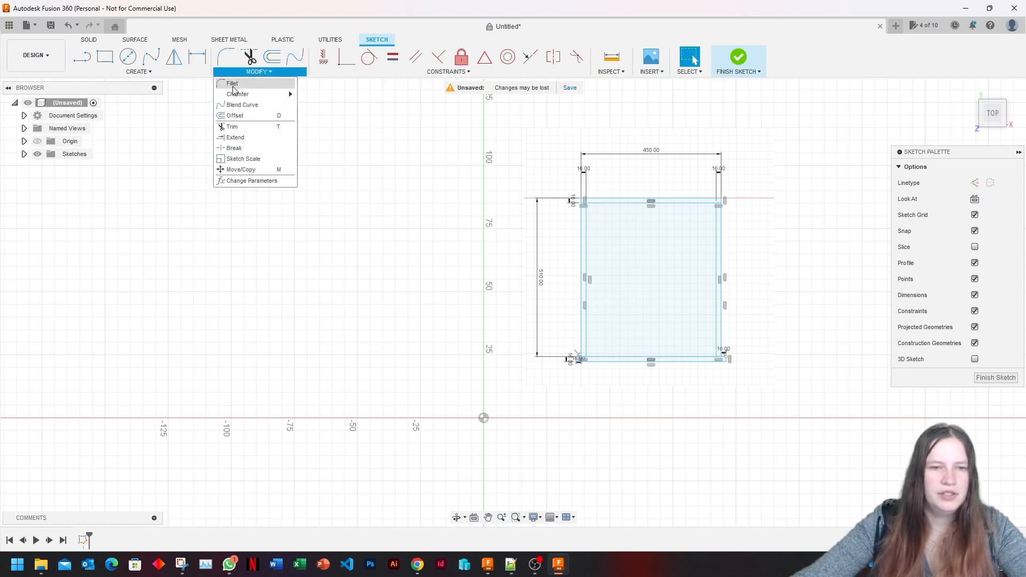
click(251, 180)
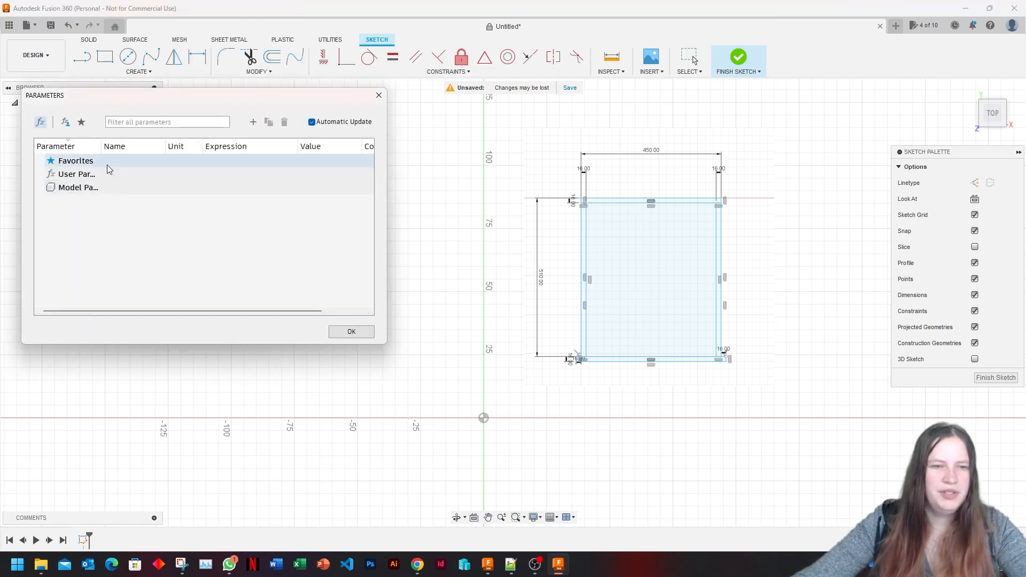
click(253, 124)
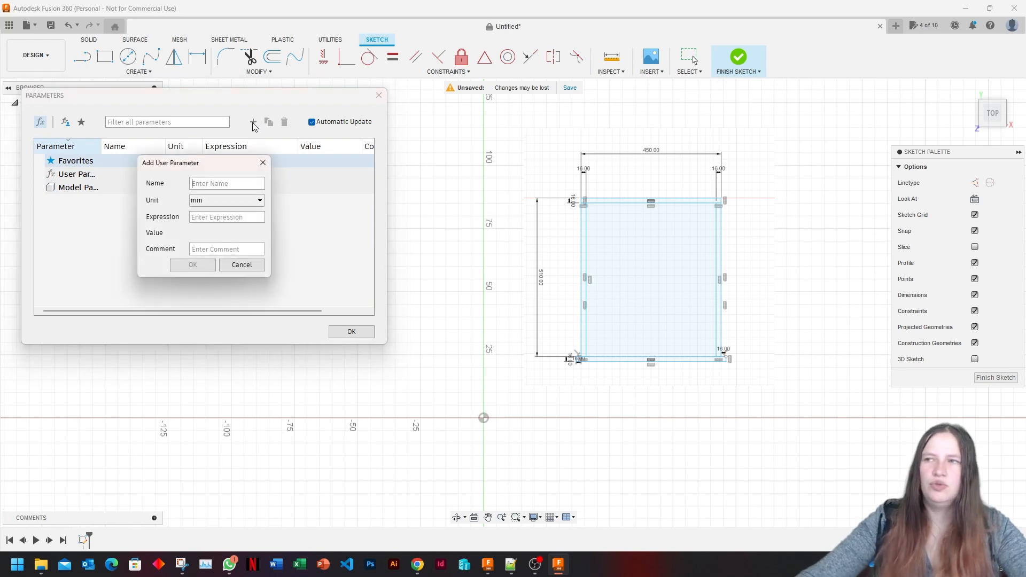
text(biezums)
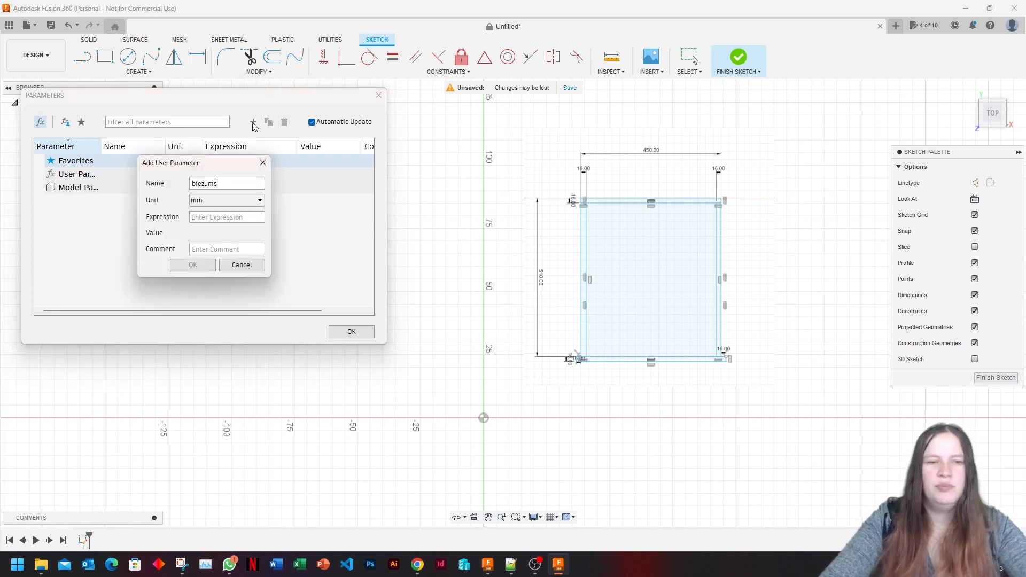
text(16)
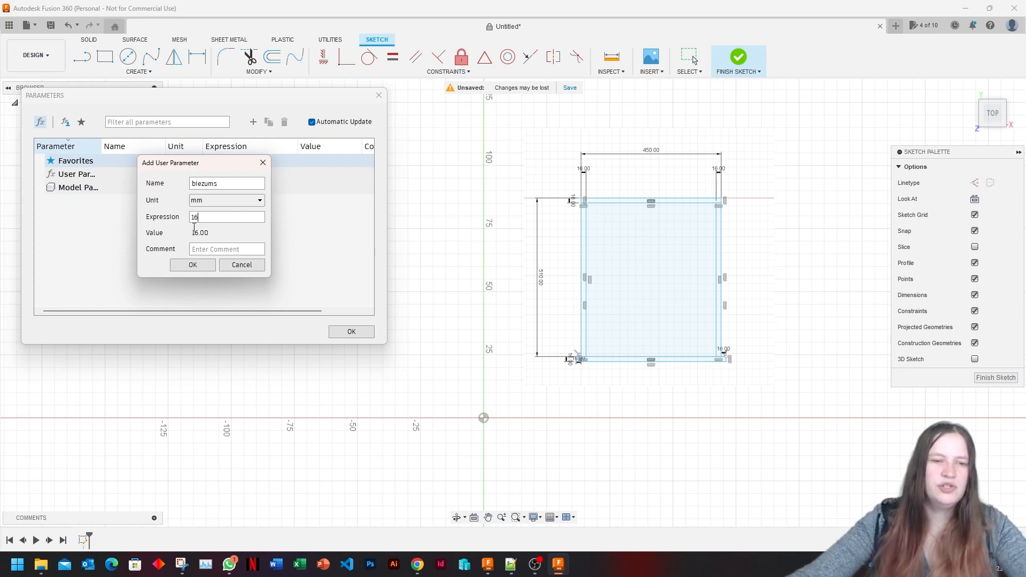
click(193, 264)
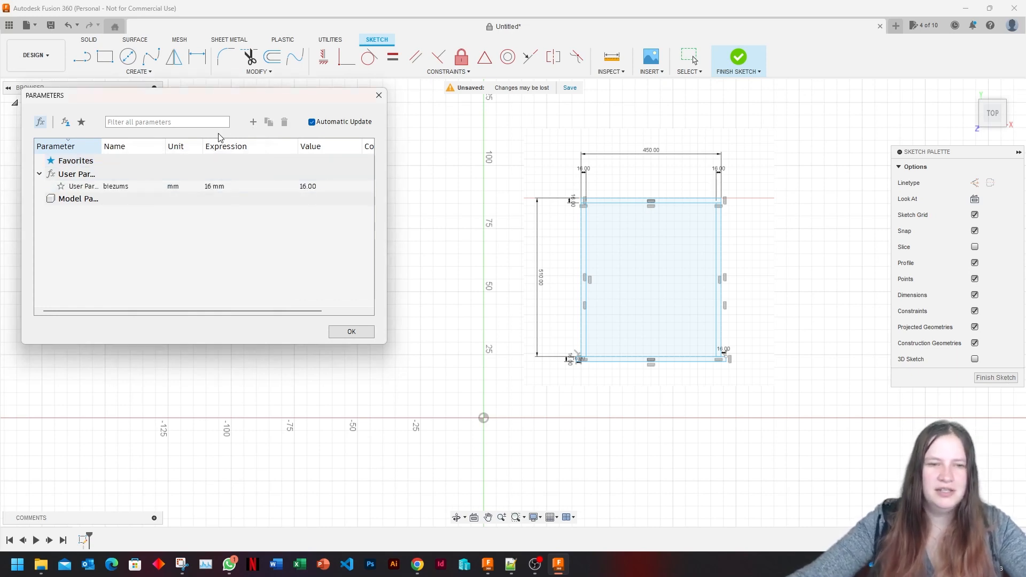
Step: Add a user parameter named augstums in mm with the expression 160
click(254, 122)
text(au)
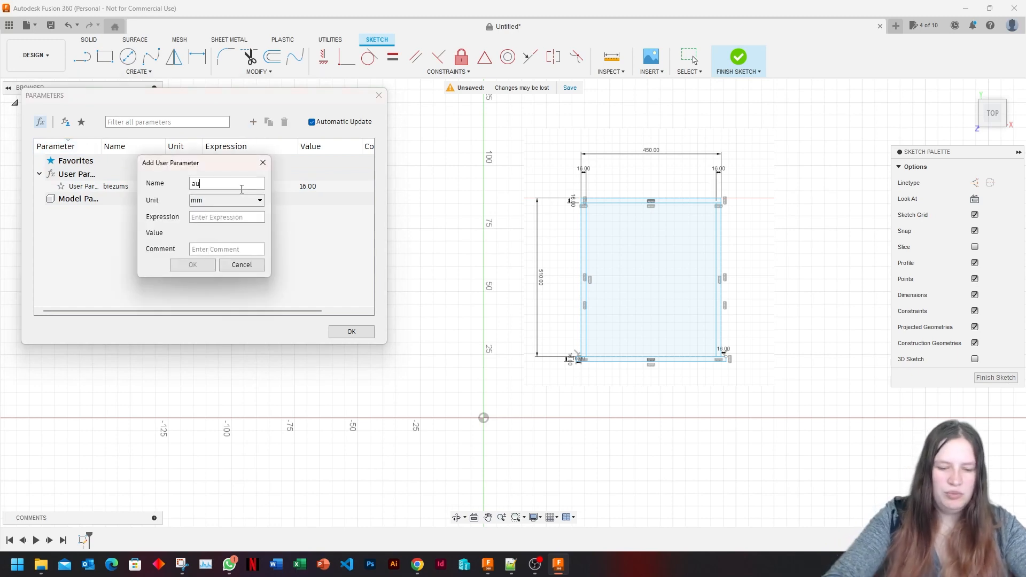
text(gstums)
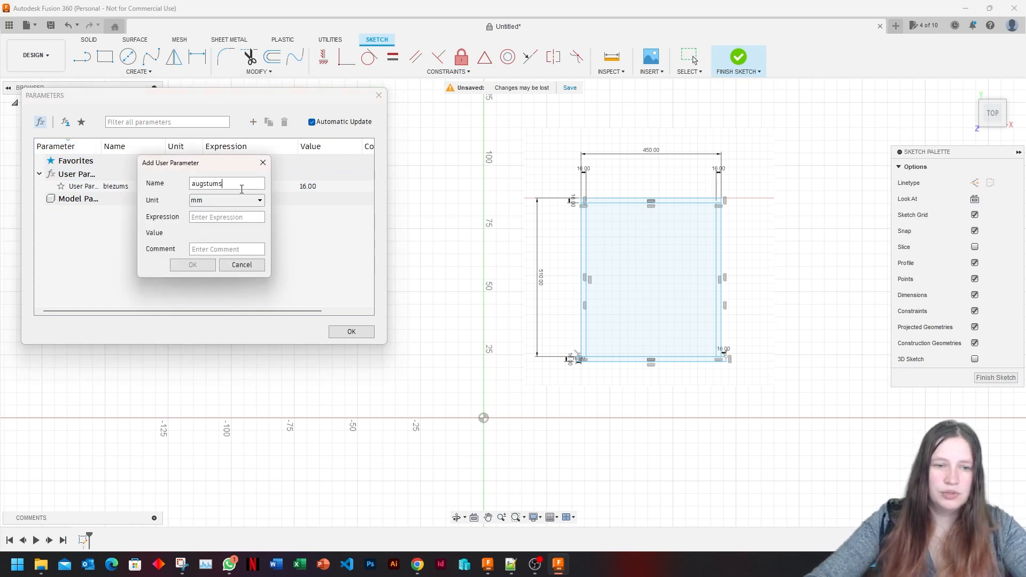
key(Tab)
key(Tab)
text(16)
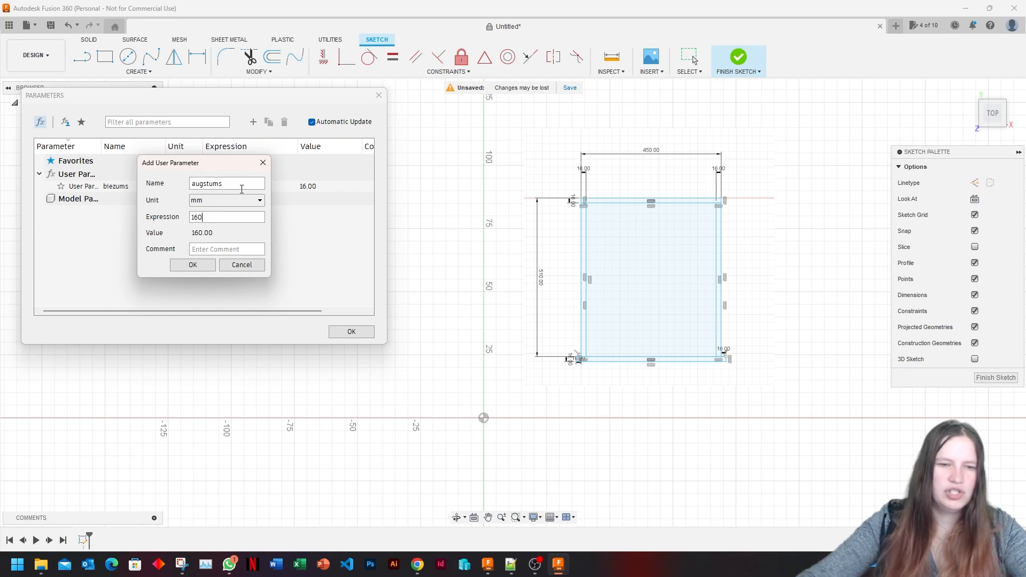
click(196, 266)
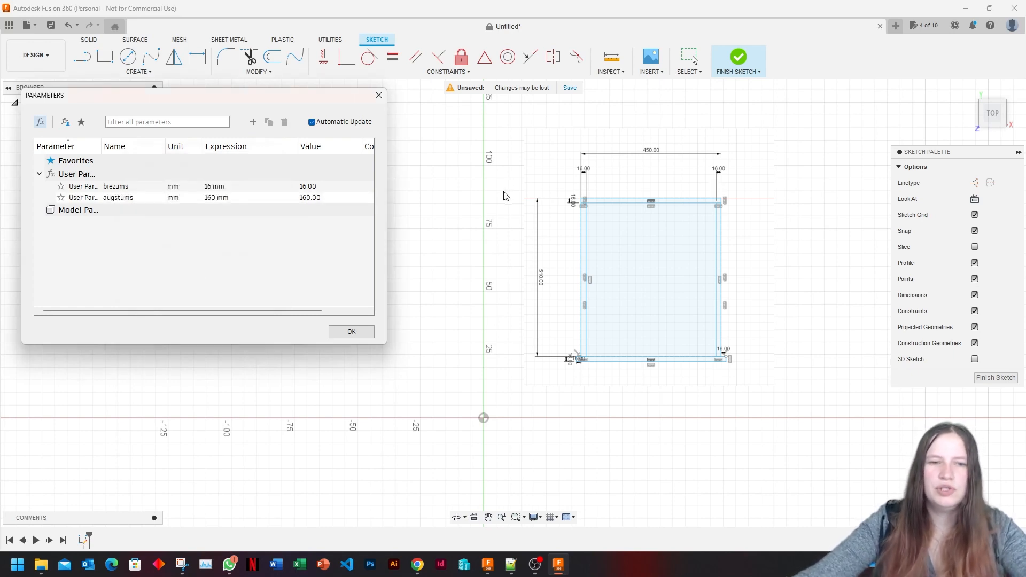
Step: Add a user parameter named platums in mm with the expression 450
click(253, 123)
text(platums)
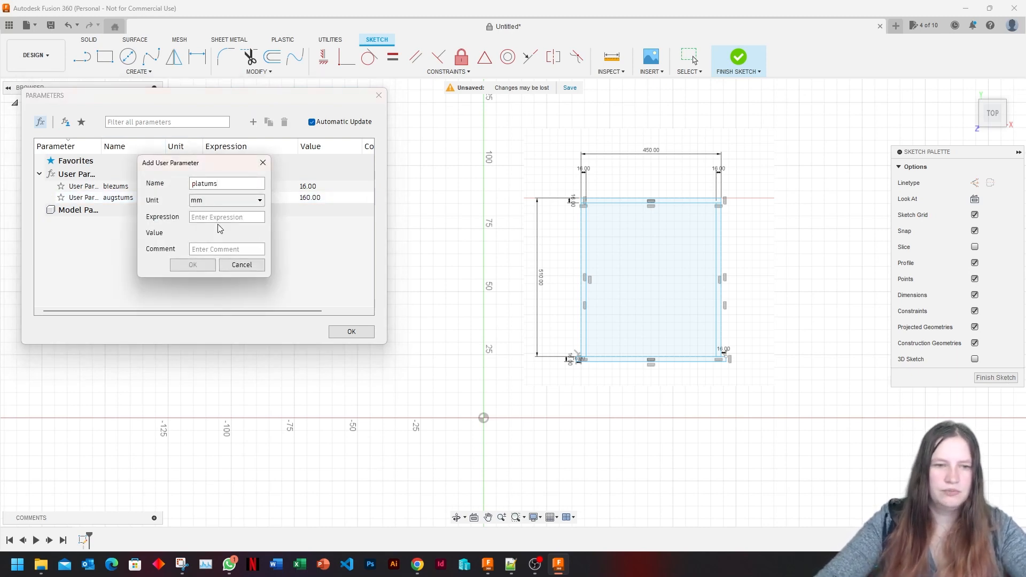
text(450)
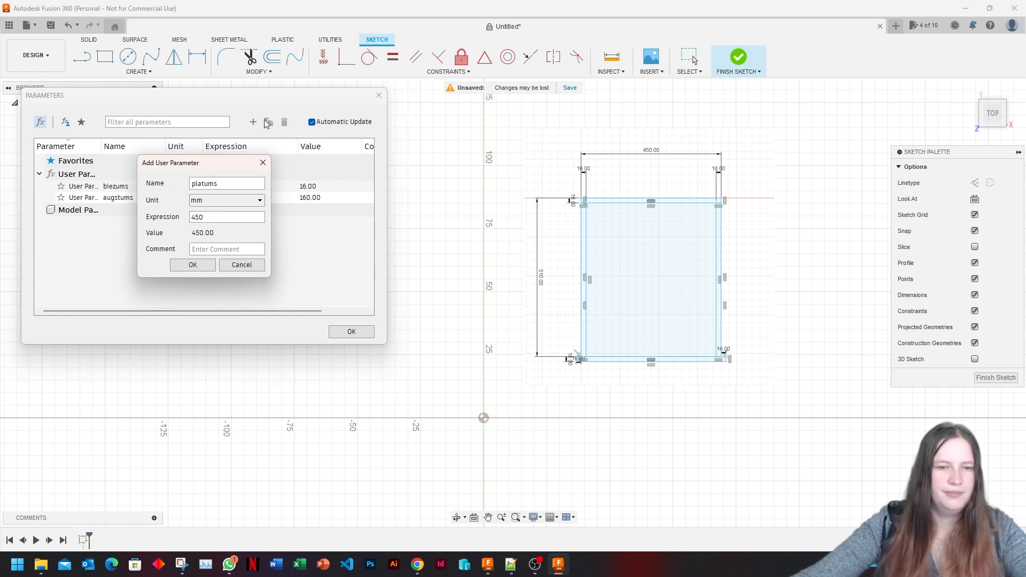
click(210, 270)
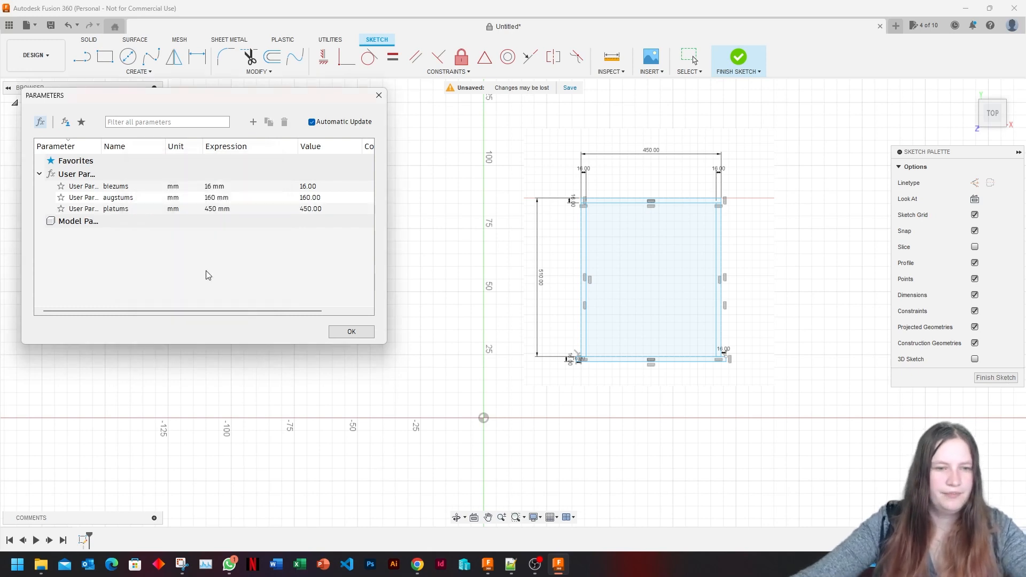
Step: Add a user parameter named dzilums in mm with the expression 510-biezums
click(253, 123)
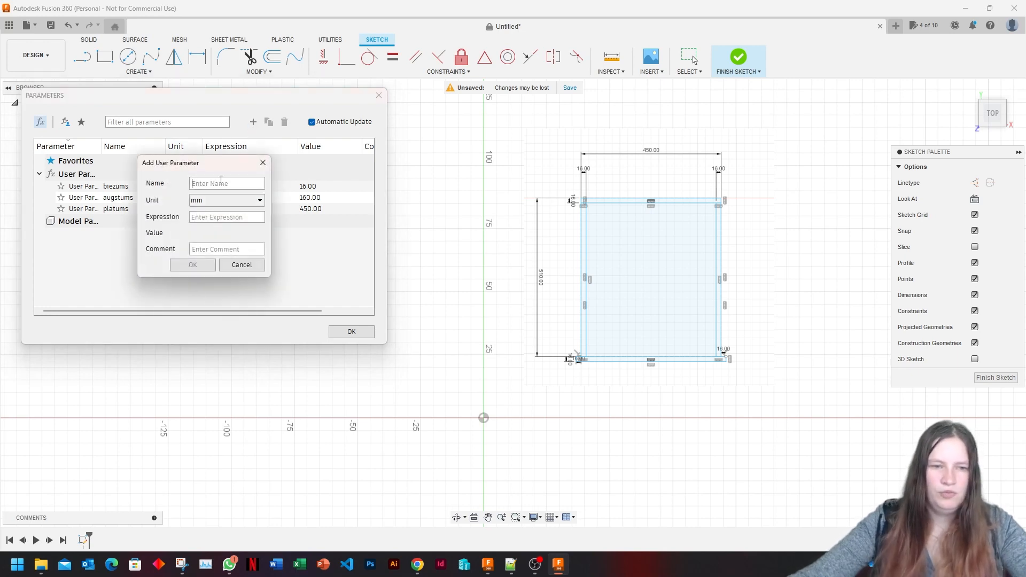
text(dzilums)
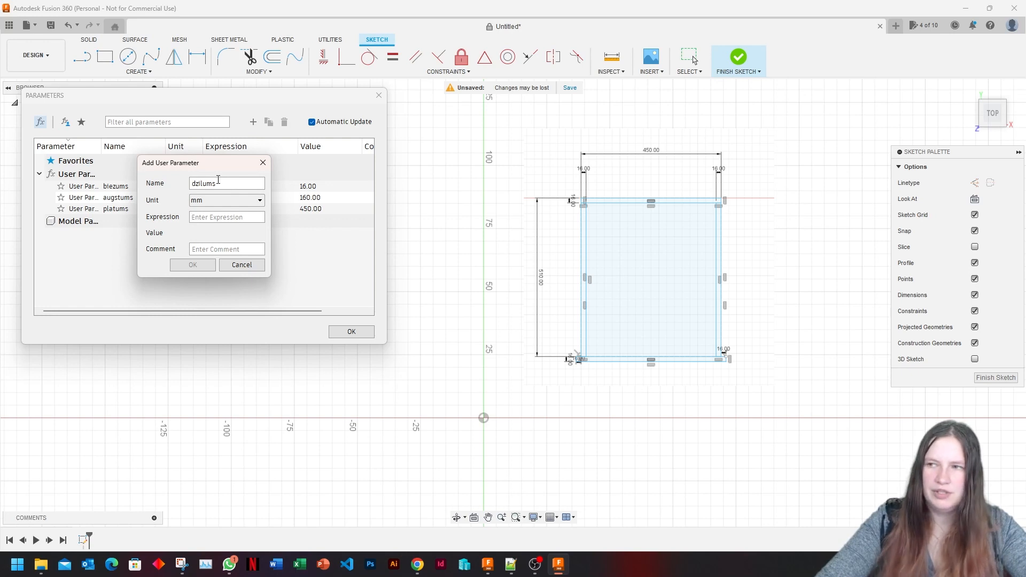
text(51)
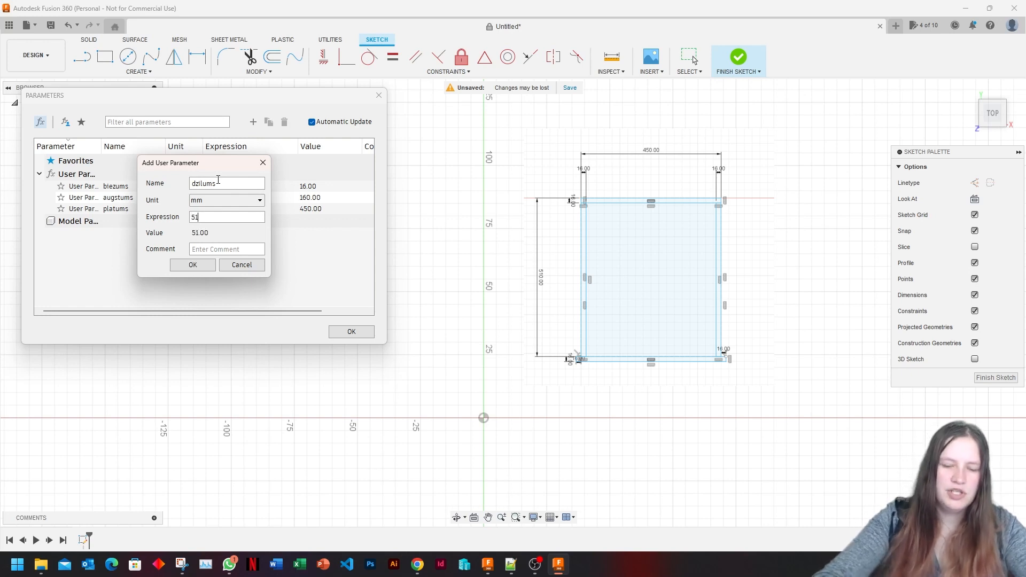
text(0-)
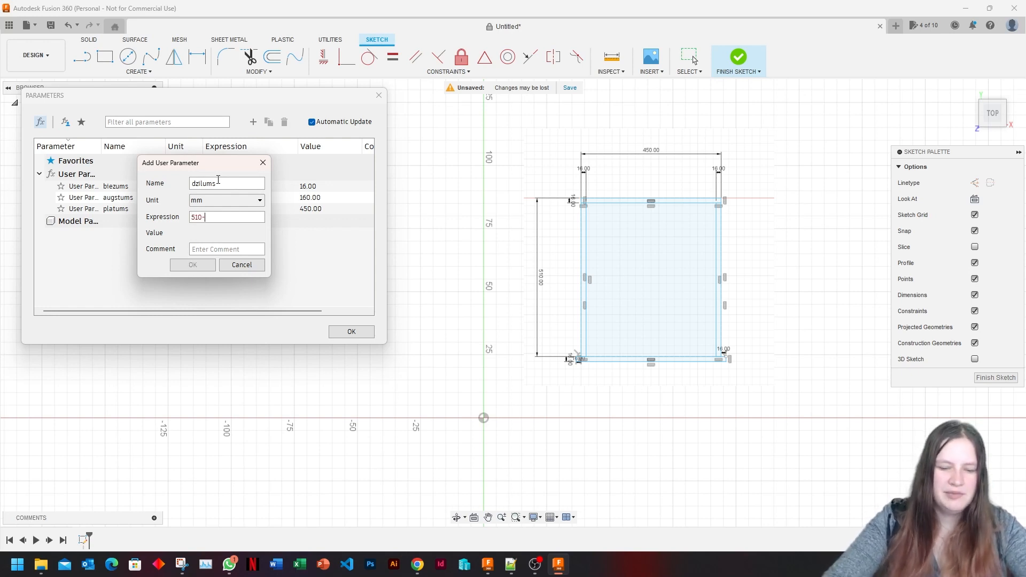
text(bie)
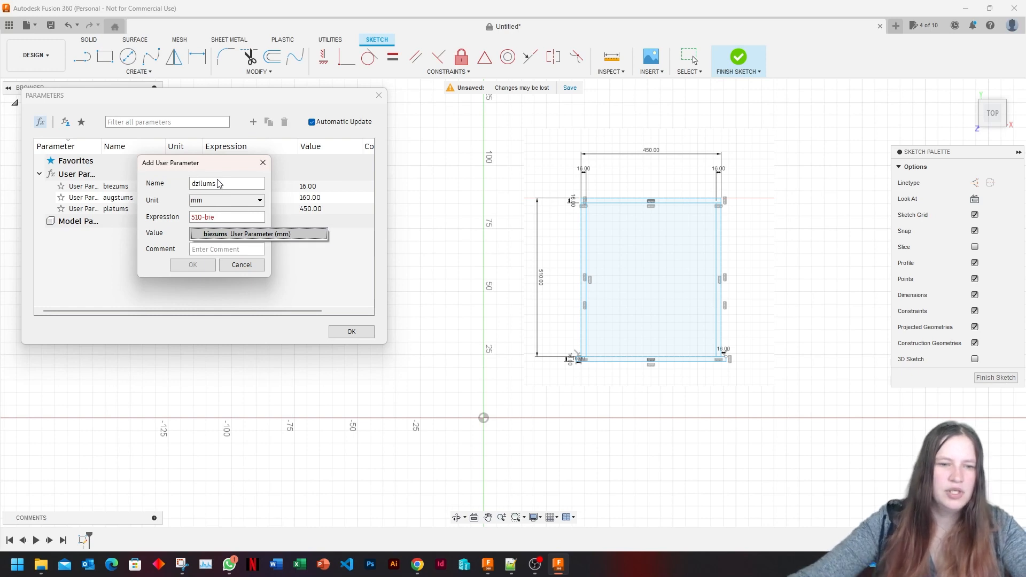
click(224, 235)
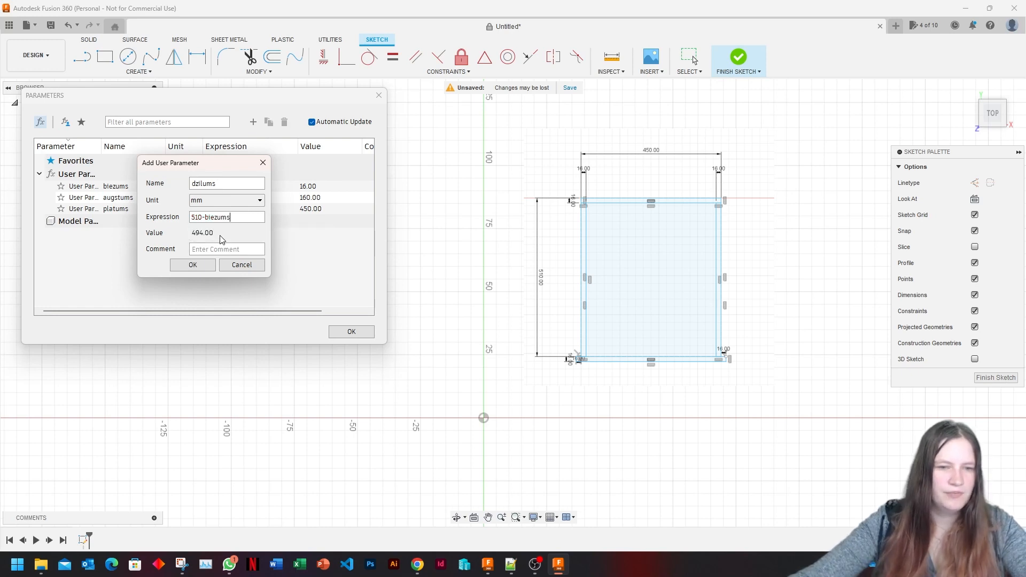
click(208, 265)
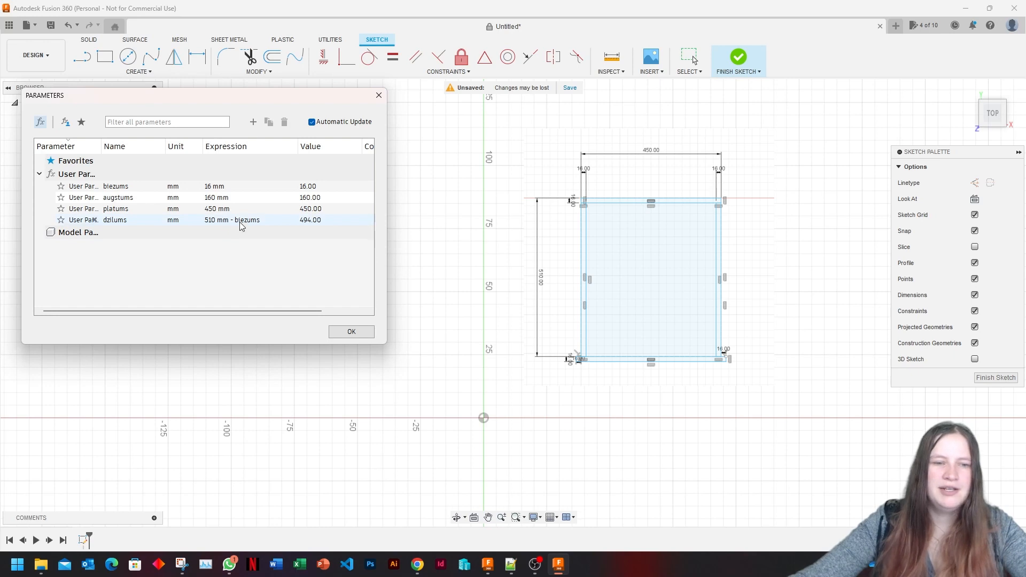
Step: Add a user parameter named dekorativas_plaksnes_platums with the expression platums + 2* biezums, and close the parameter list
click(254, 122)
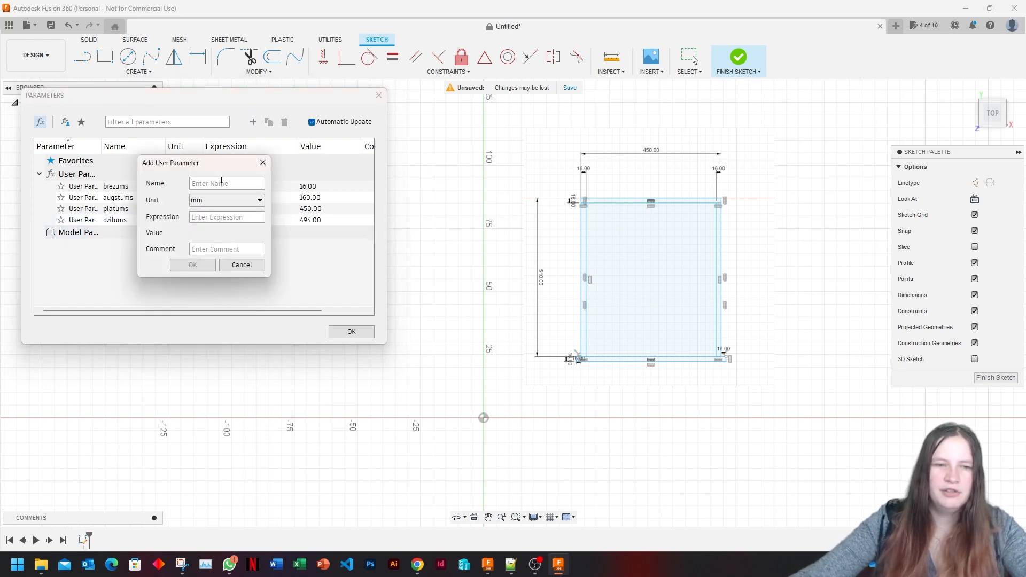
text(dekorativa)
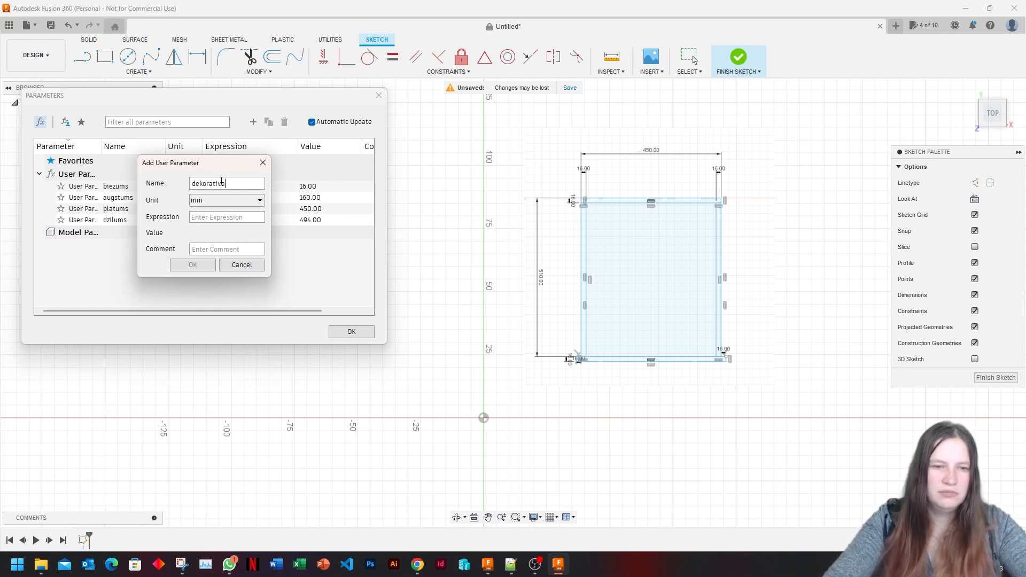
text(s_plaksnes_platums)
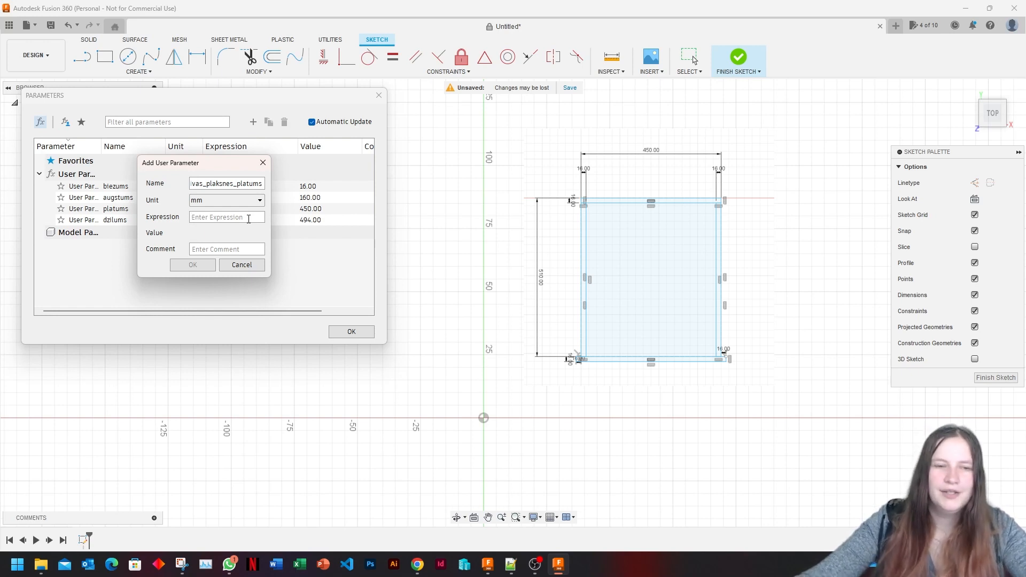
text(platu)
click(254, 235)
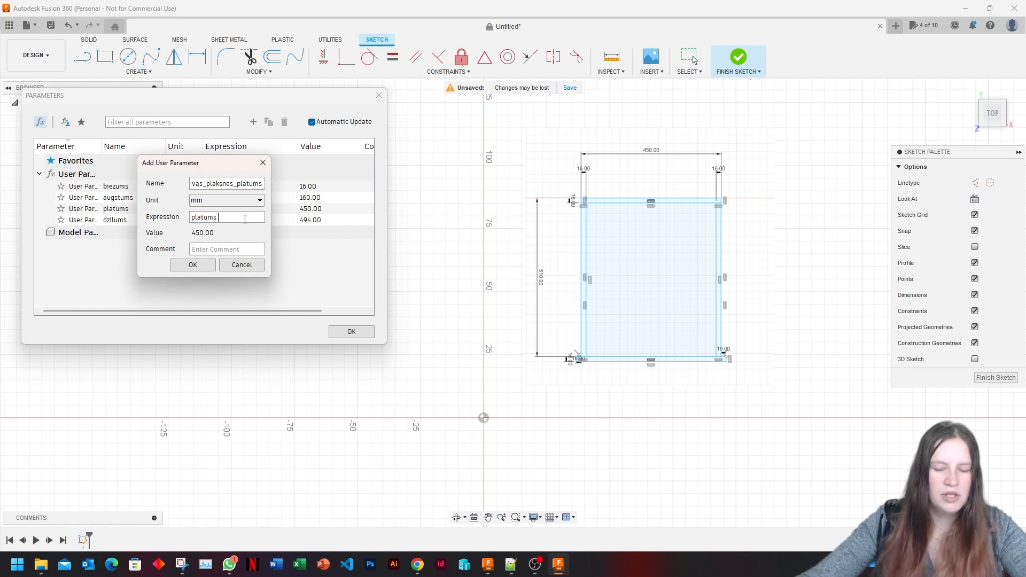
text(+ 2*)
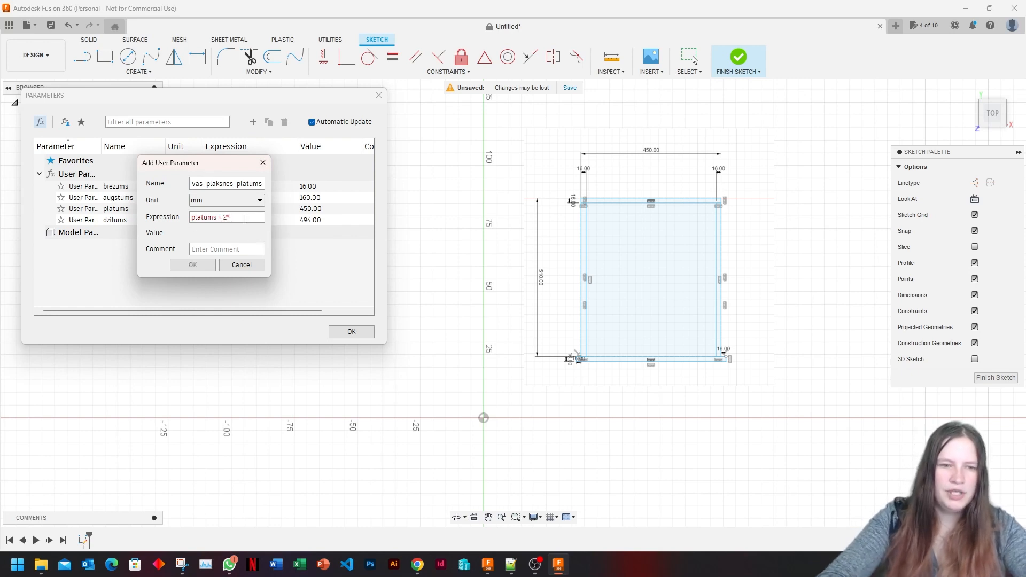
text( biez)
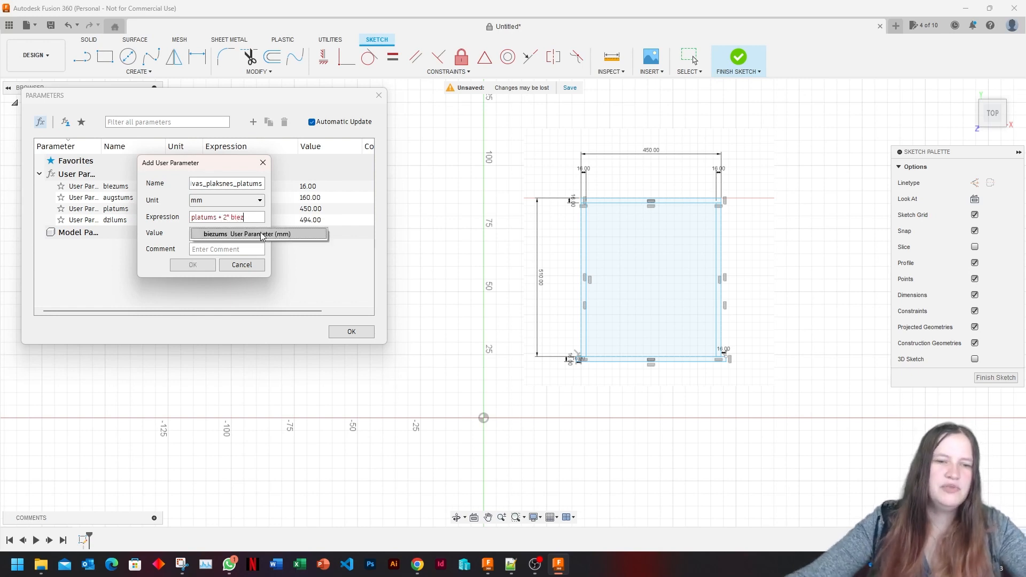
click(264, 235)
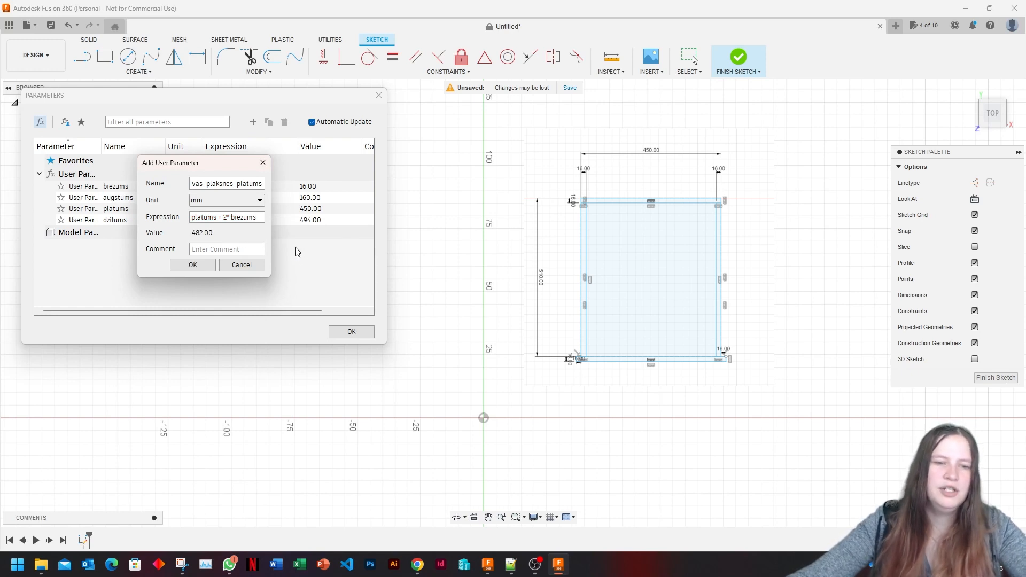
click(187, 268)
click(347, 332)
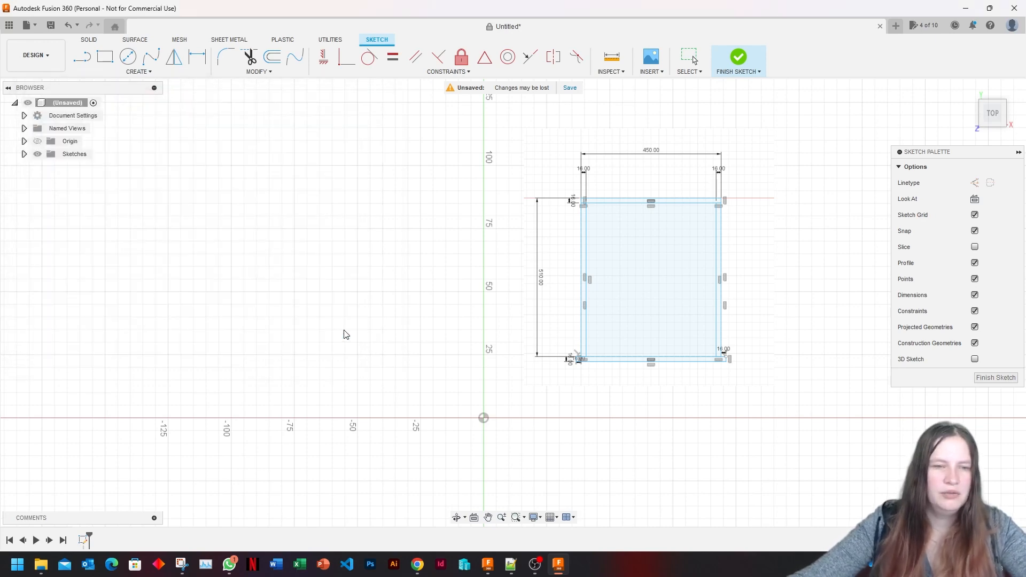
Step: Draw a vertical panel rectangle from the sketch origin, with width biezums and height dzilums
mouse_move(555, 355)
middle_down()
mouse_move(412, 364)
mouse_move(329, 388)
middle_up()
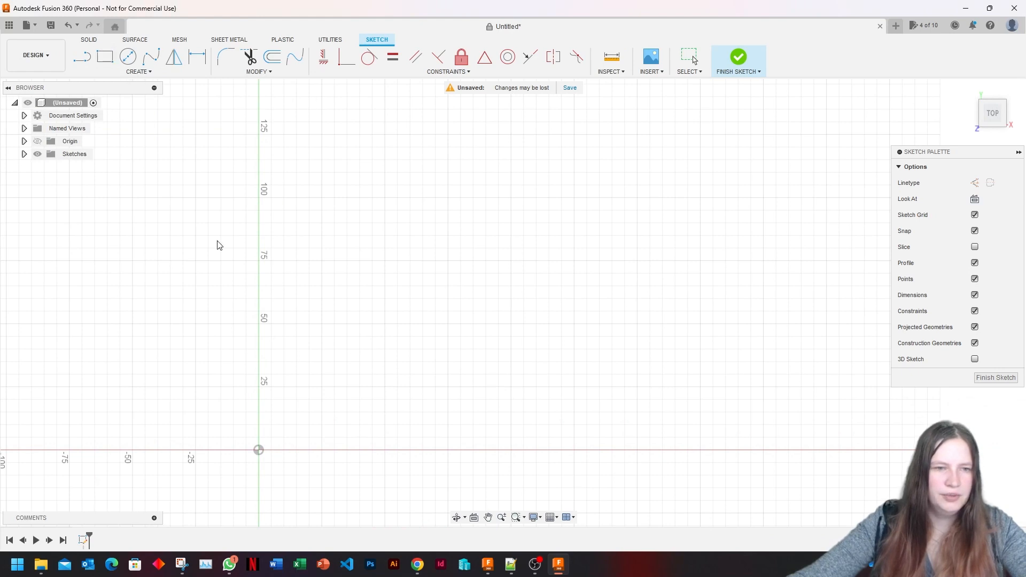
click(107, 62)
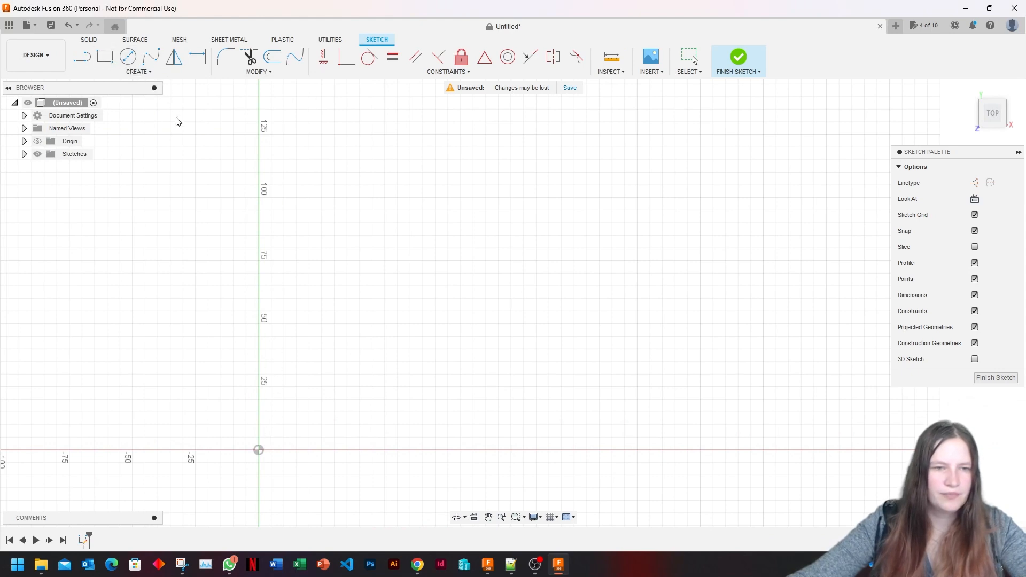
click(258, 450)
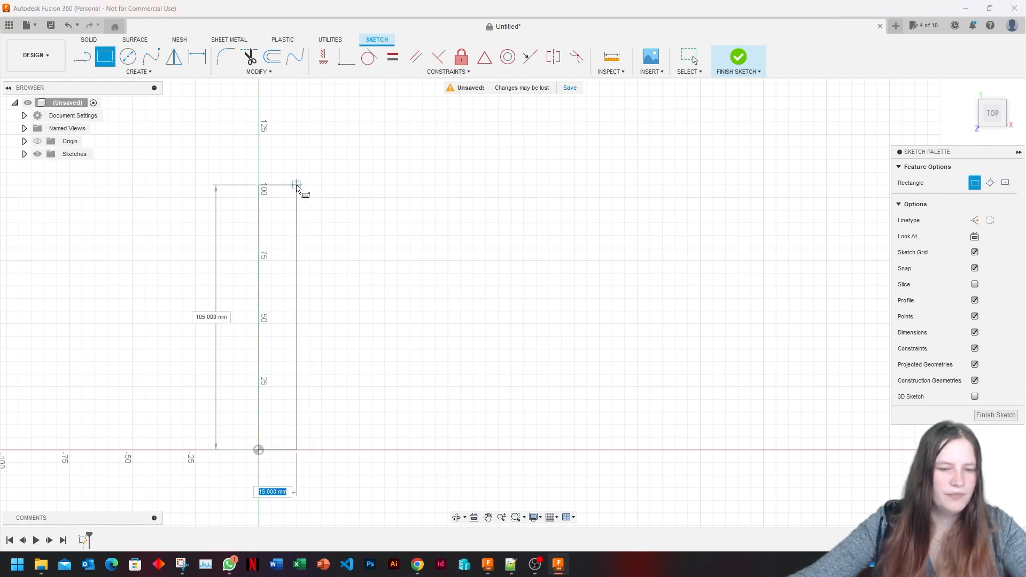
text(bie)
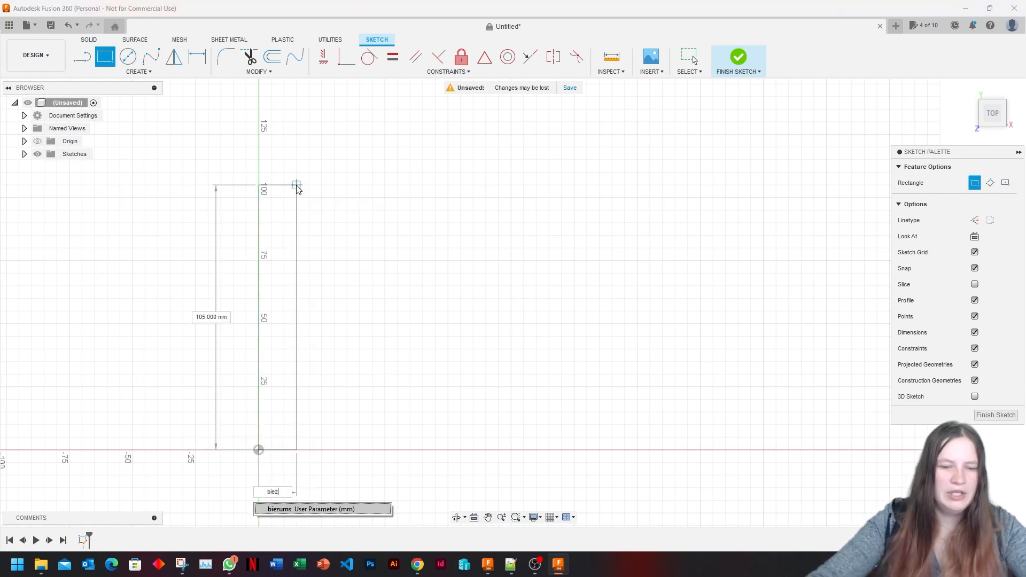
text(z)
click(295, 511)
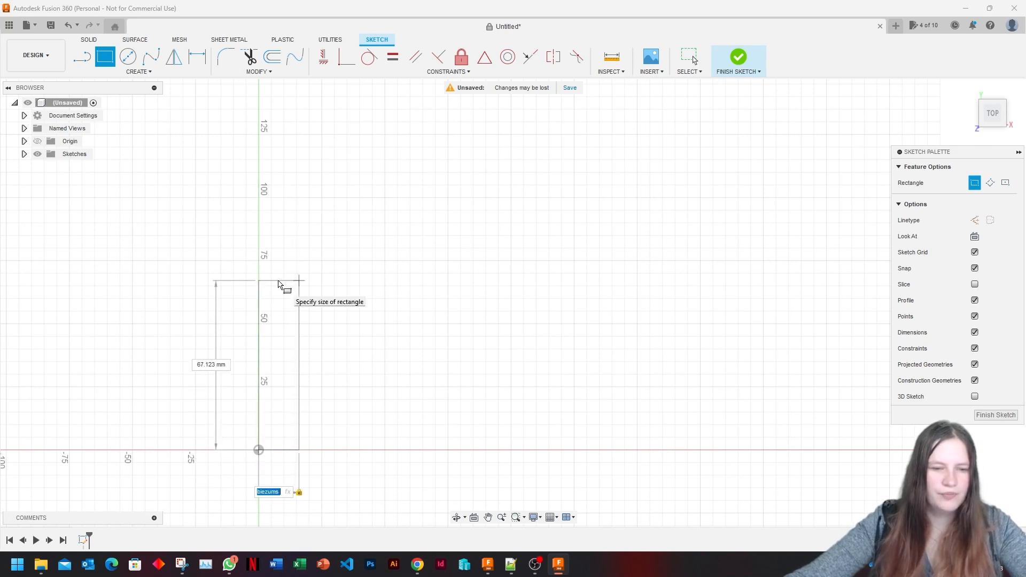
key(Tab)
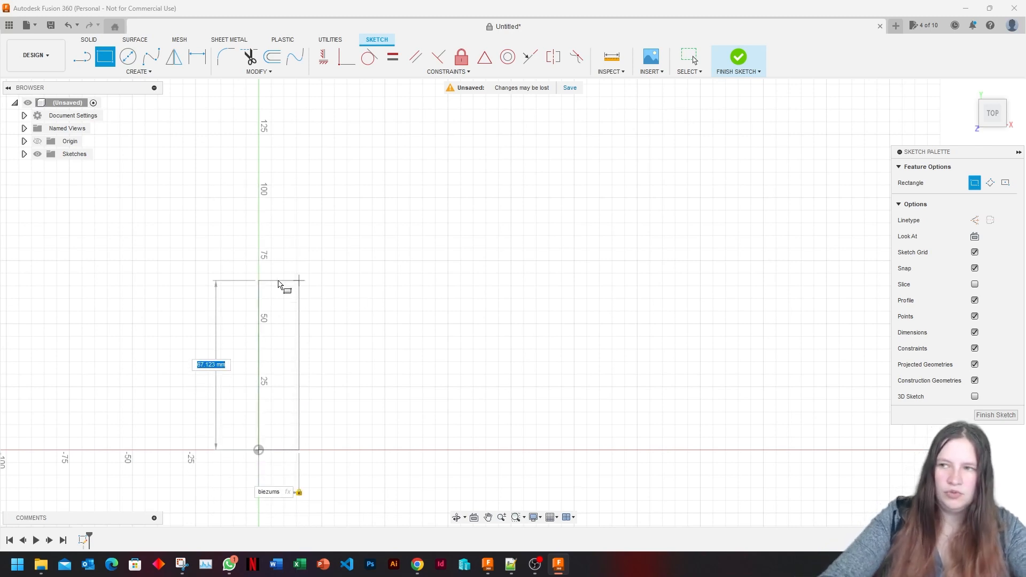
text(dz)
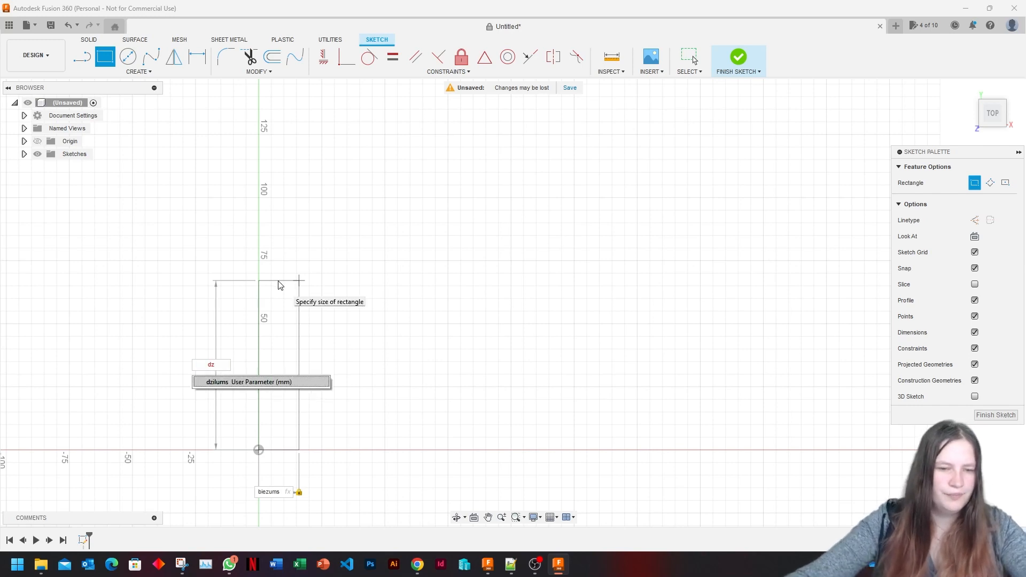
click(302, 381)
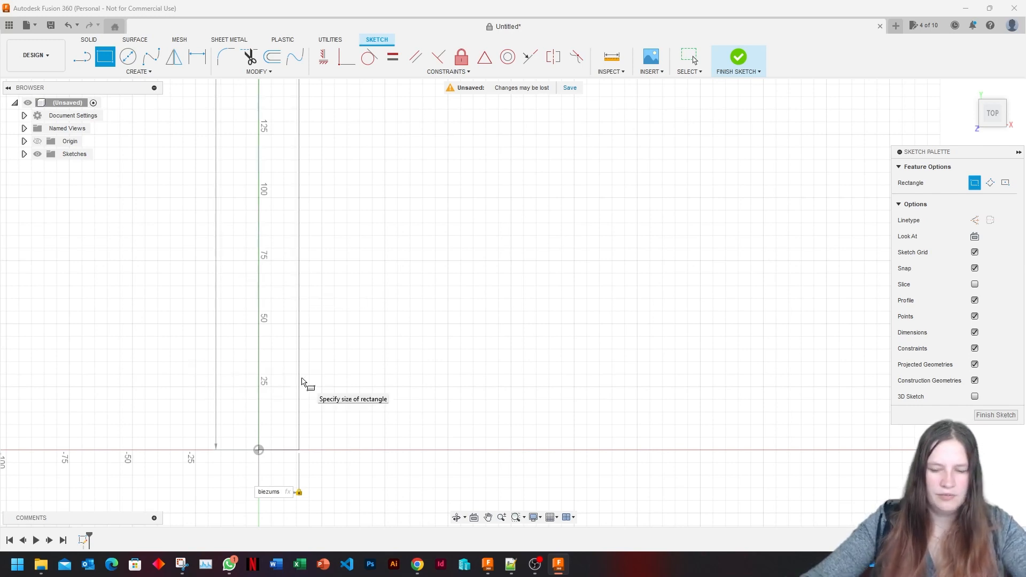
key(Return)
Step: Examine the parameter-driven width and height dimensions of the vertical panel rectangle
scroll(303, 380, down, 10)
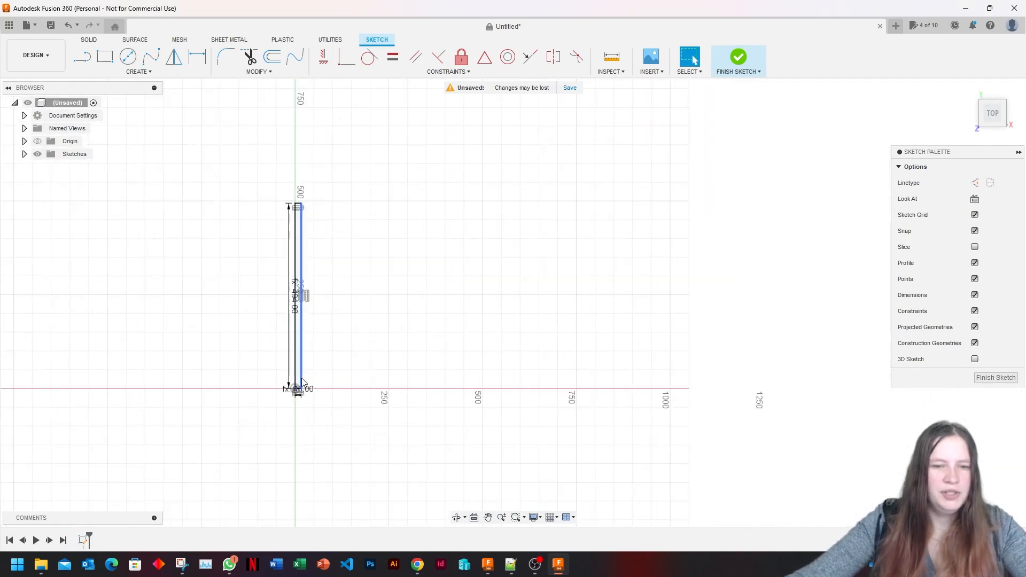
scroll(325, 406, up, 10)
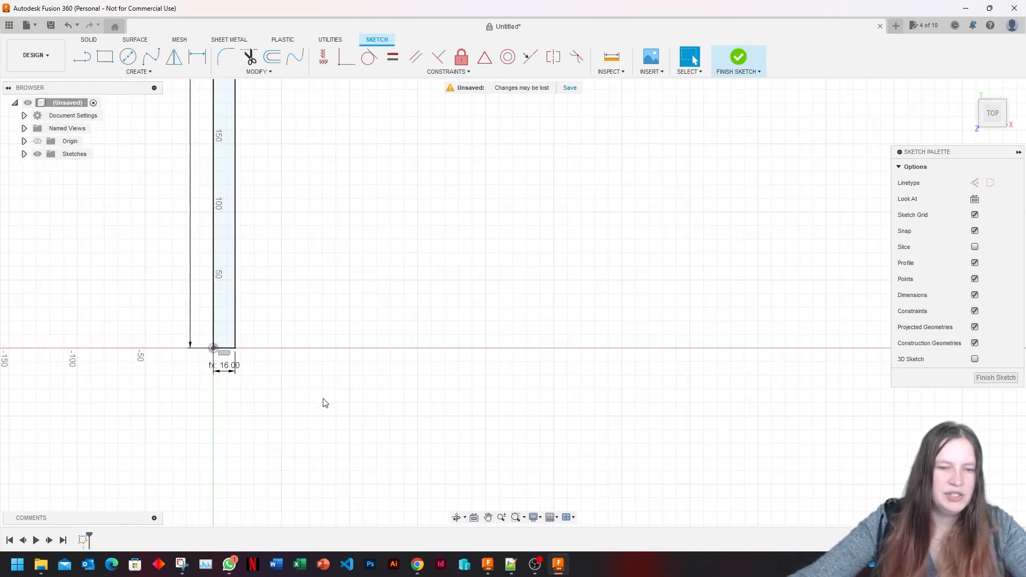
scroll(352, 371, up, 2)
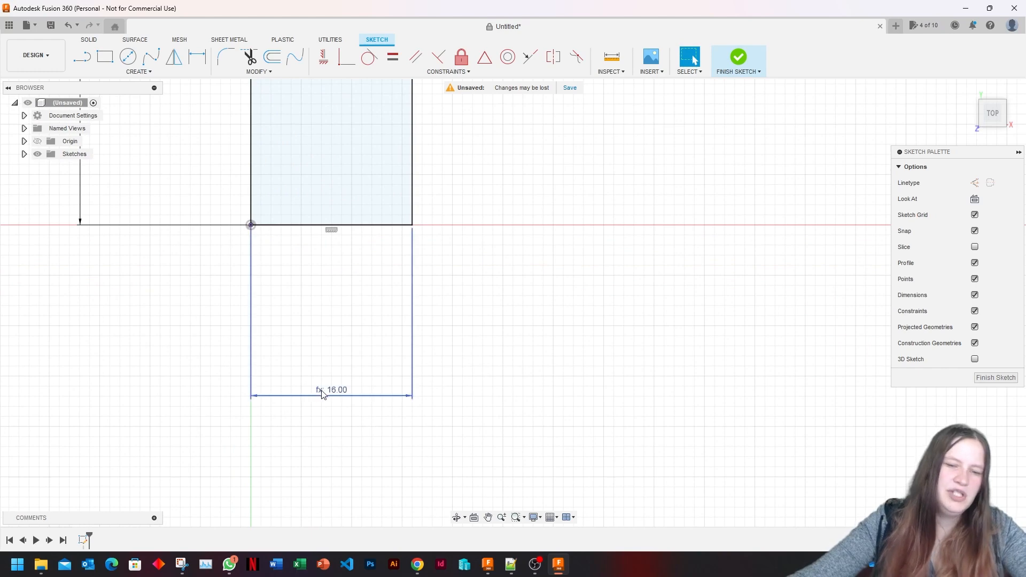
scroll(320, 402, down, 10)
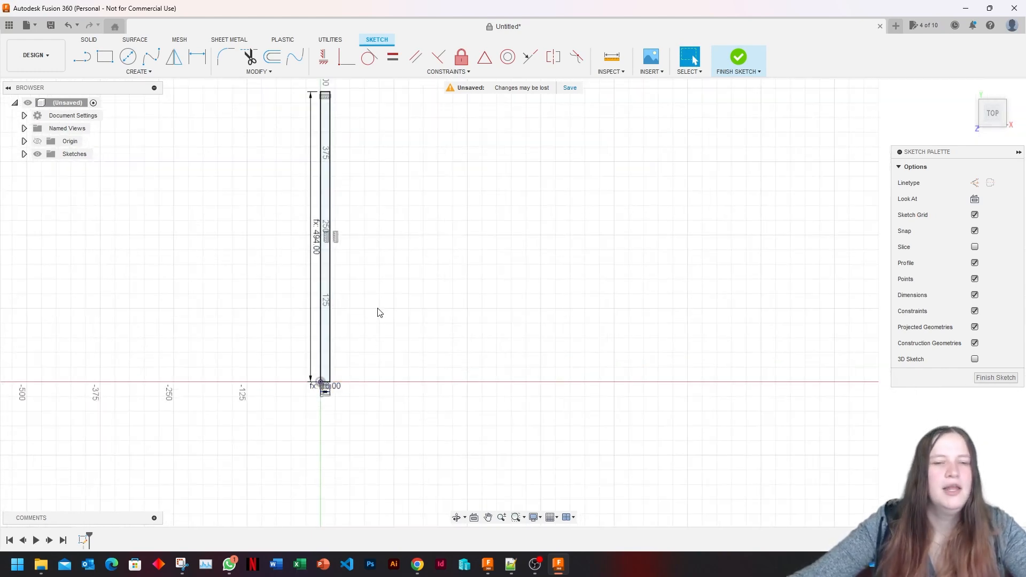
scroll(385, 206, down, 2)
mouse_move(384, 207)
middle_down()
mouse_move(341, 348)
mouse_move(386, 421)
mouse_move(340, 362)
middle_up()
scroll(369, 379, down, 3)
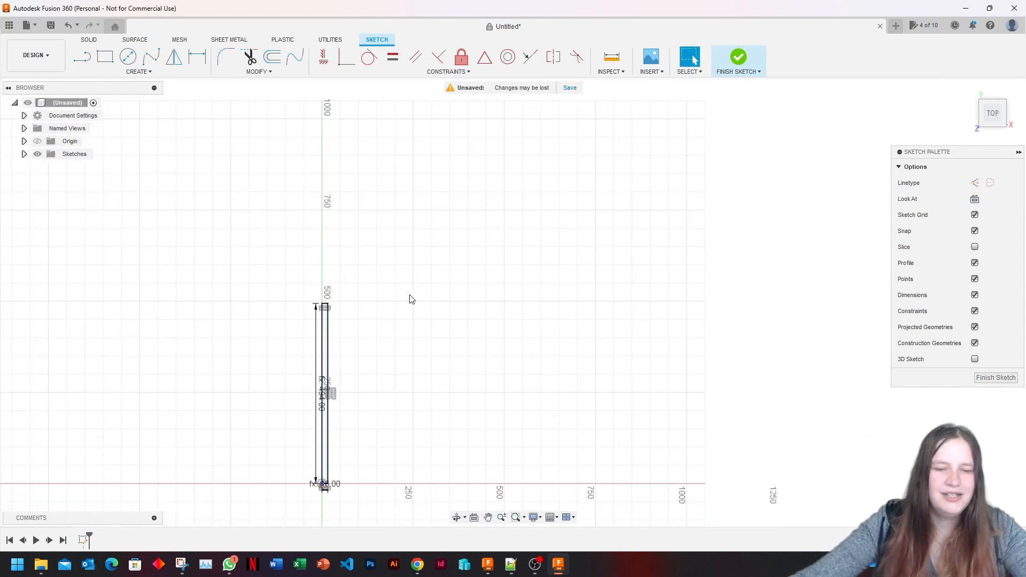
scroll(410, 297, down, 2)
scroll(421, 309, up, 3)
Step: Draw a horizontal panel rectangle from the vertical panel's upper-left corner, with height biezums and width platums
middle_drag(365, 256, 432, 311)
click(105, 56)
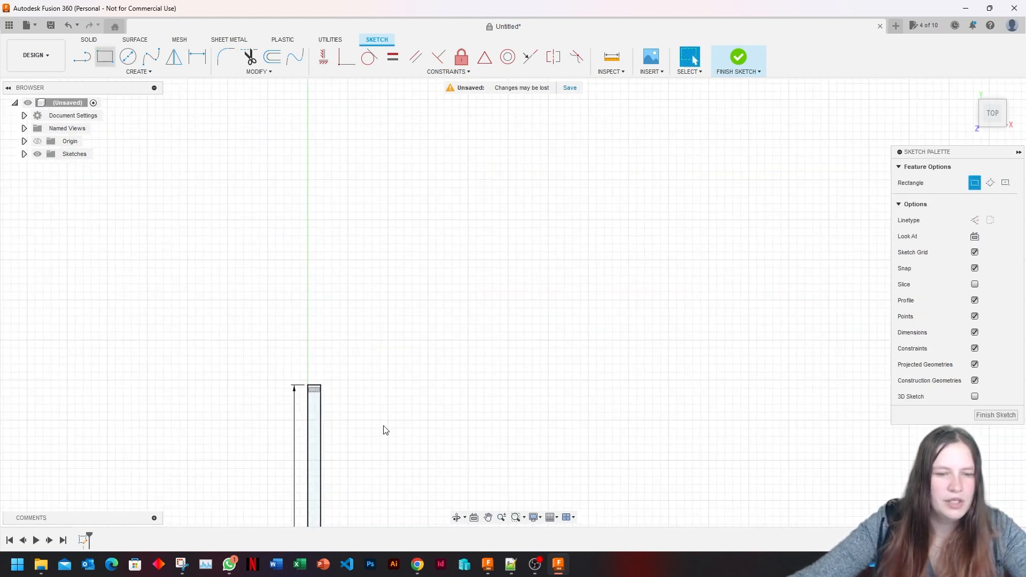
scroll(316, 377, up, 1)
click(283, 386)
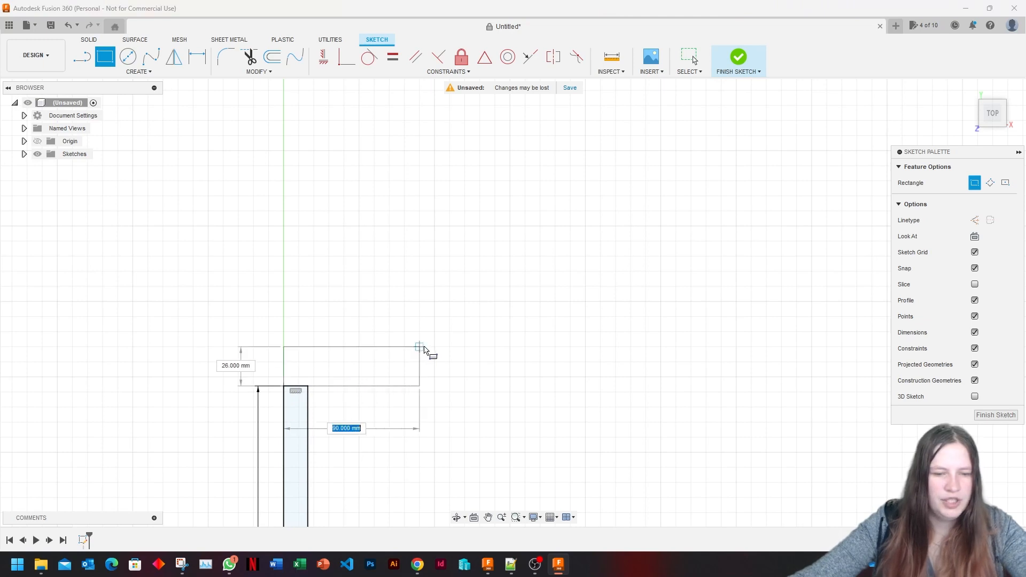
key(Tab)
text(biezu)
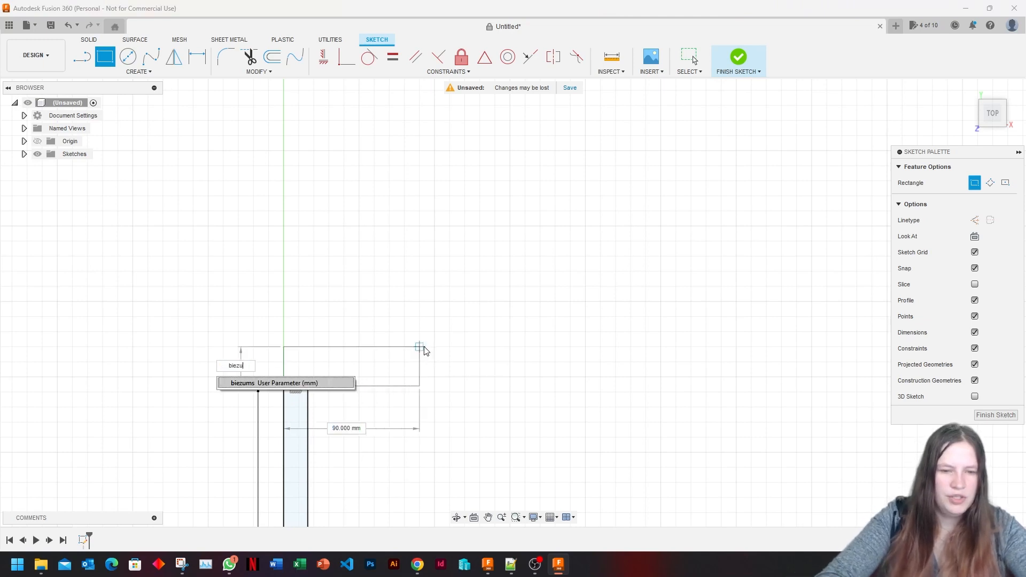
key(Tab)
key(Tab)
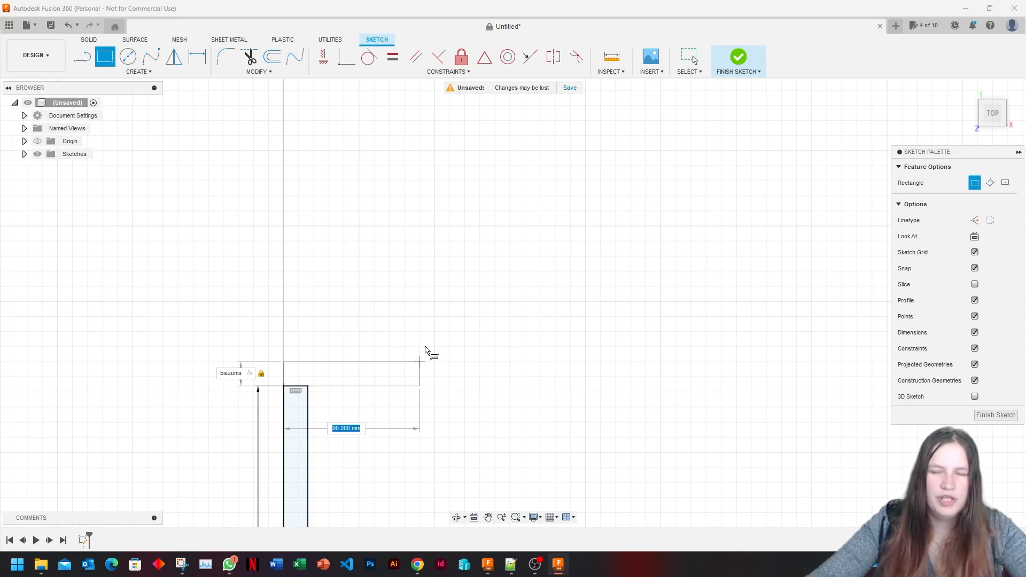
text(pla)
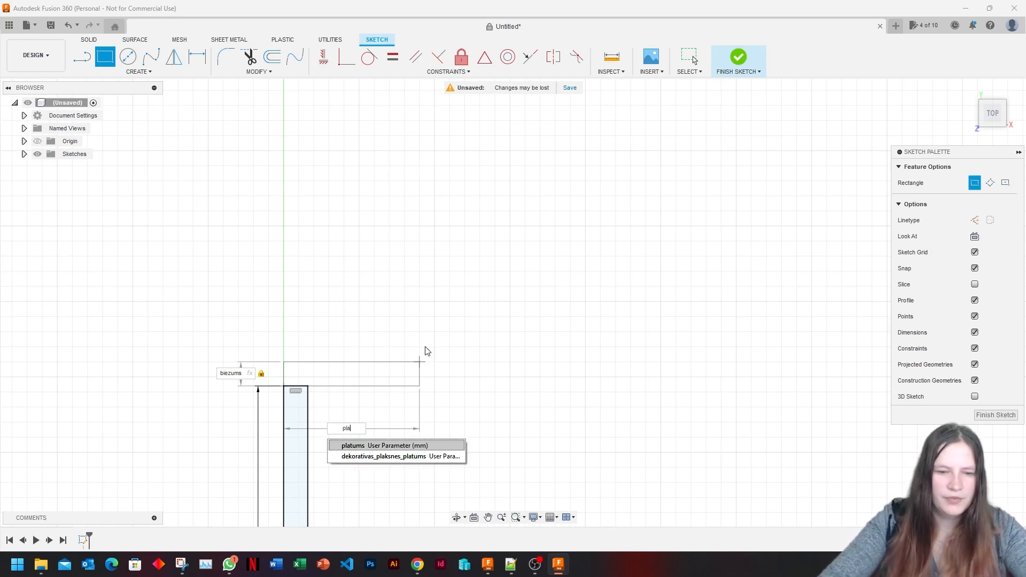
key(Down)
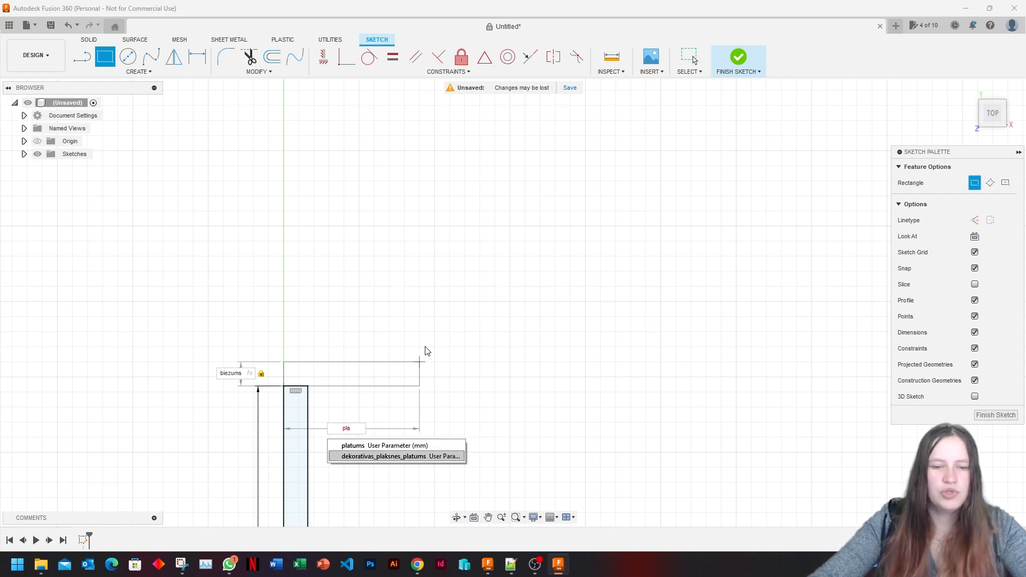
key(Up)
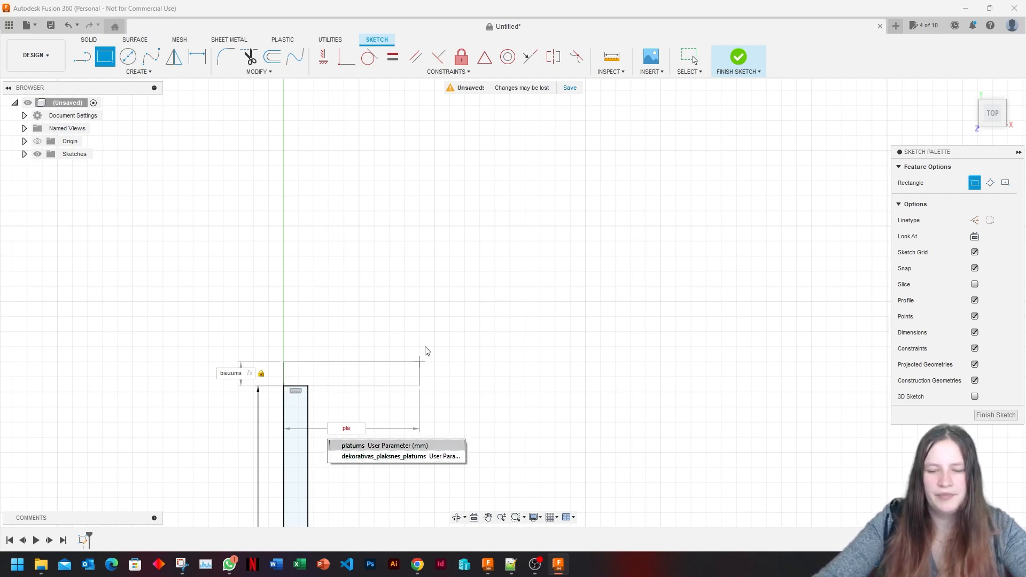
key(Return)
key(Tab)
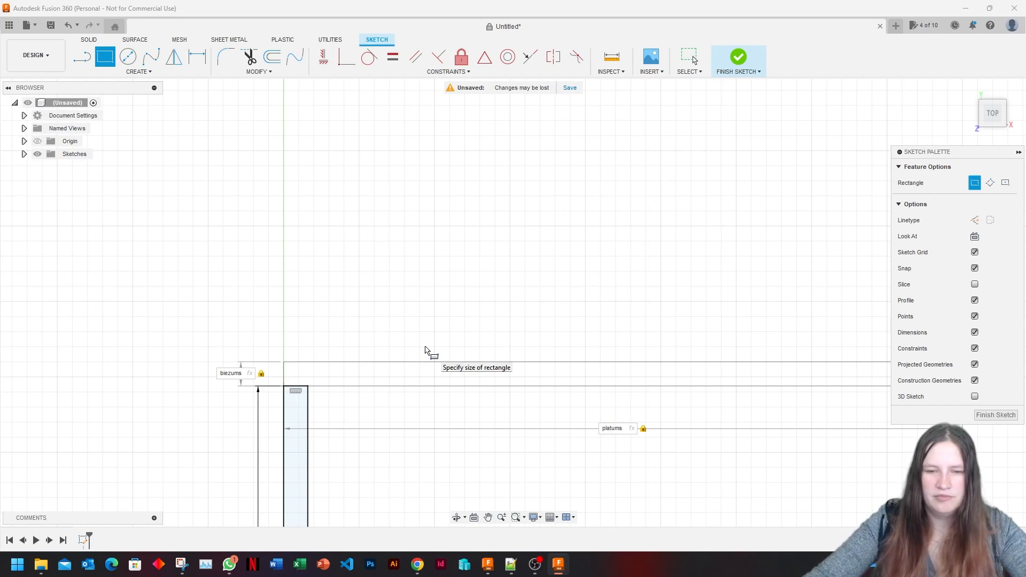
key(Return)
Step: Draw the second vertical panel rectangle down and inward from the horizontal panel's lower-right corner, with width biezums and height dzilums
scroll(425, 351, down, 3)
mouse_move(500, 374)
middle_down()
mouse_move(326, 203)
mouse_move(324, 184)
middle_up()
key(r)
click(521, 175)
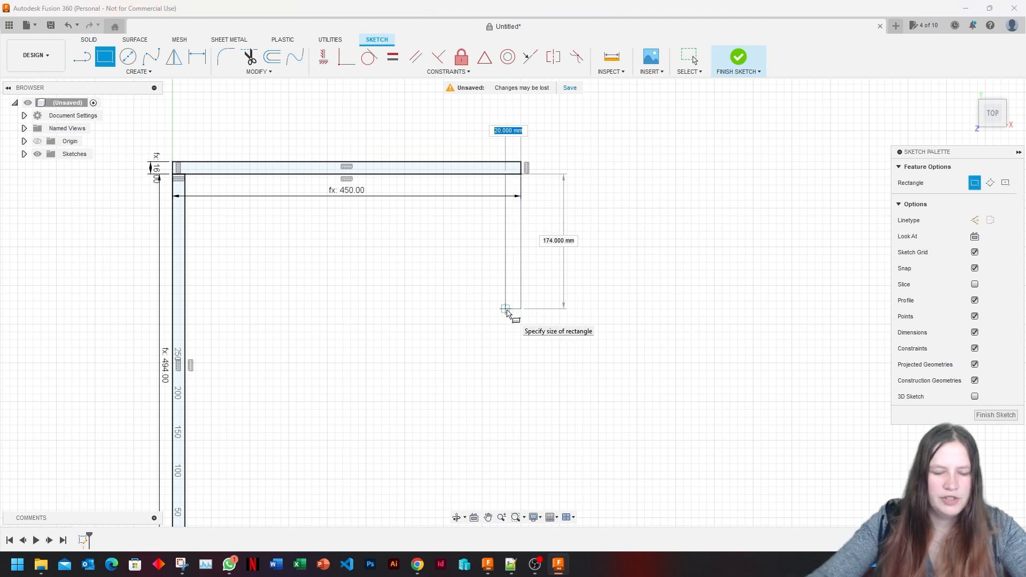
text(biez)
key(Tab)
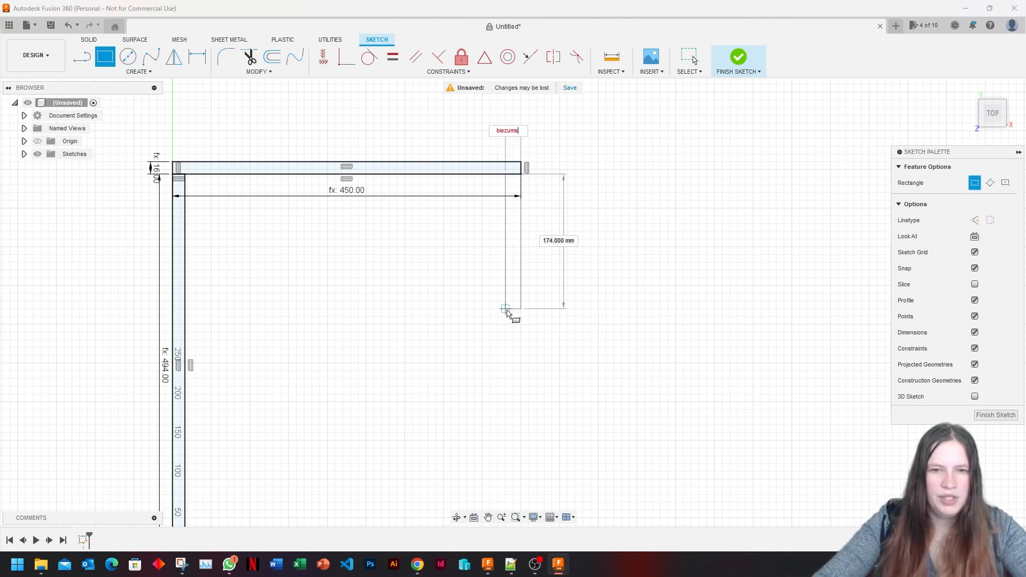
key(Tab)
text(d)
key(Down)
key(Tab)
key(Tab)
key(Return)
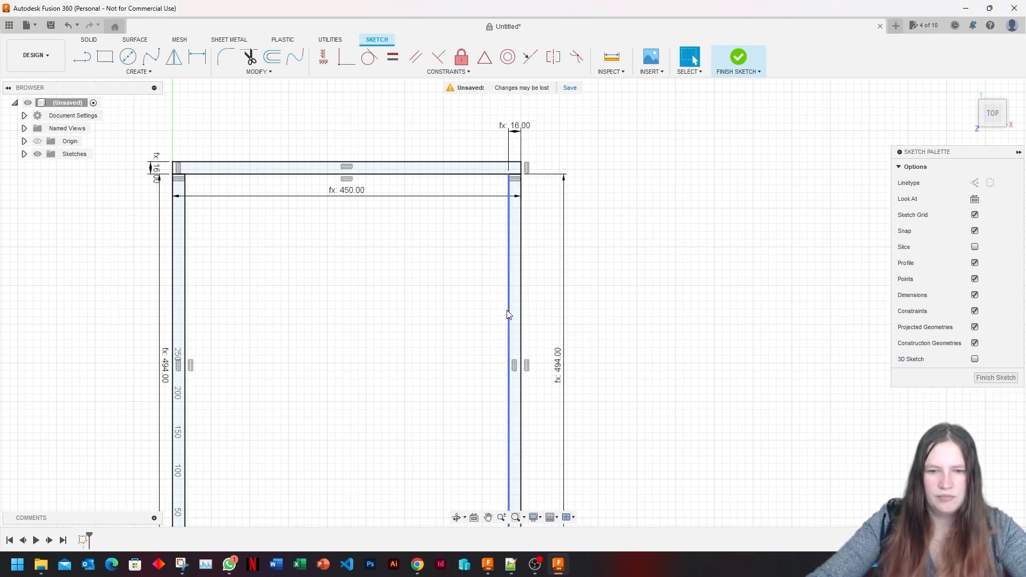
Step: Draw a horizontal construction line of length biezums outward from the right vertical panel's lower-right corner
mouse_move(373, 444)
middle_down()
mouse_move(448, 160)
mouse_move(465, 190)
middle_up()
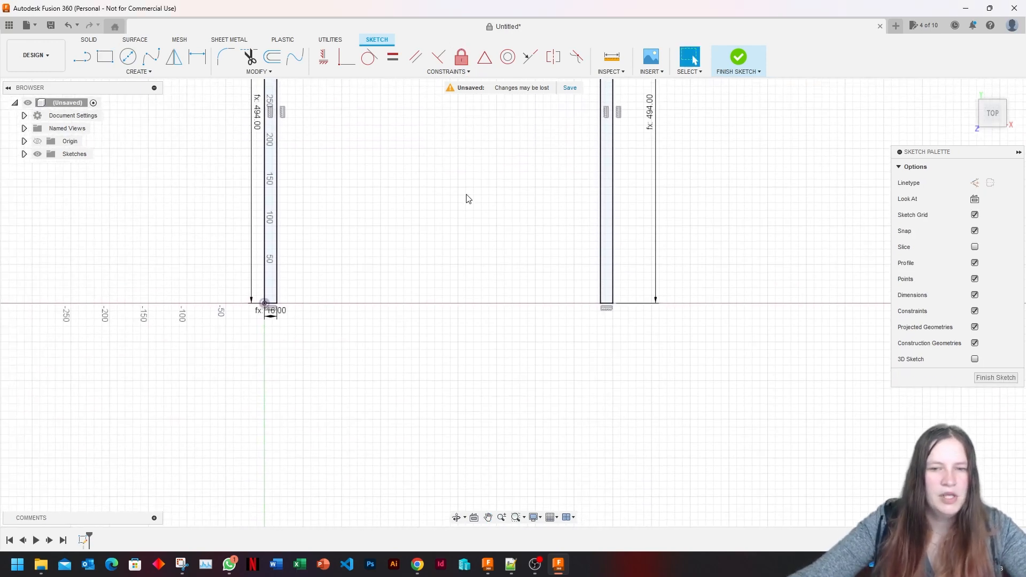
middle_drag(467, 292, 487, 353)
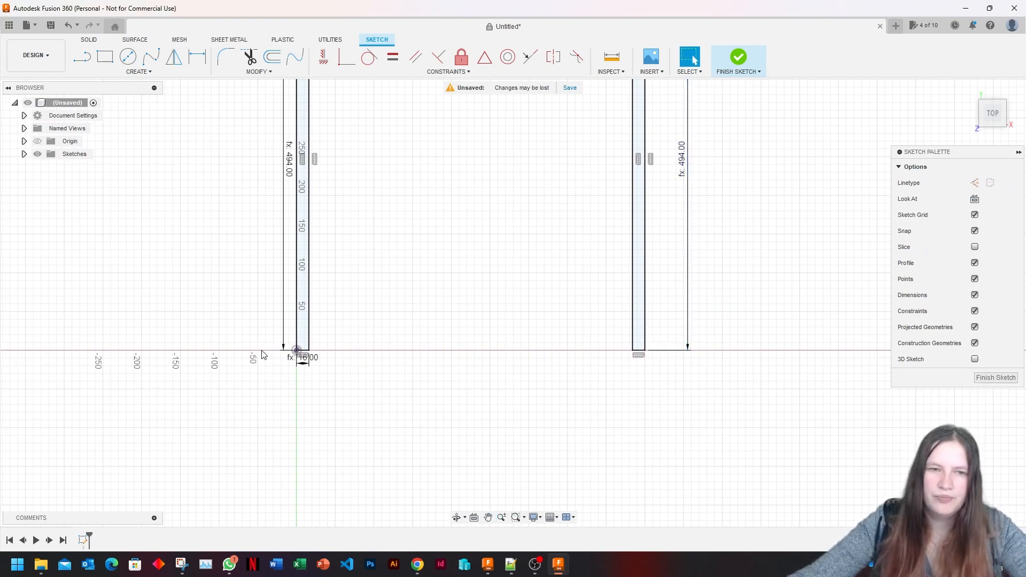
click(82, 56)
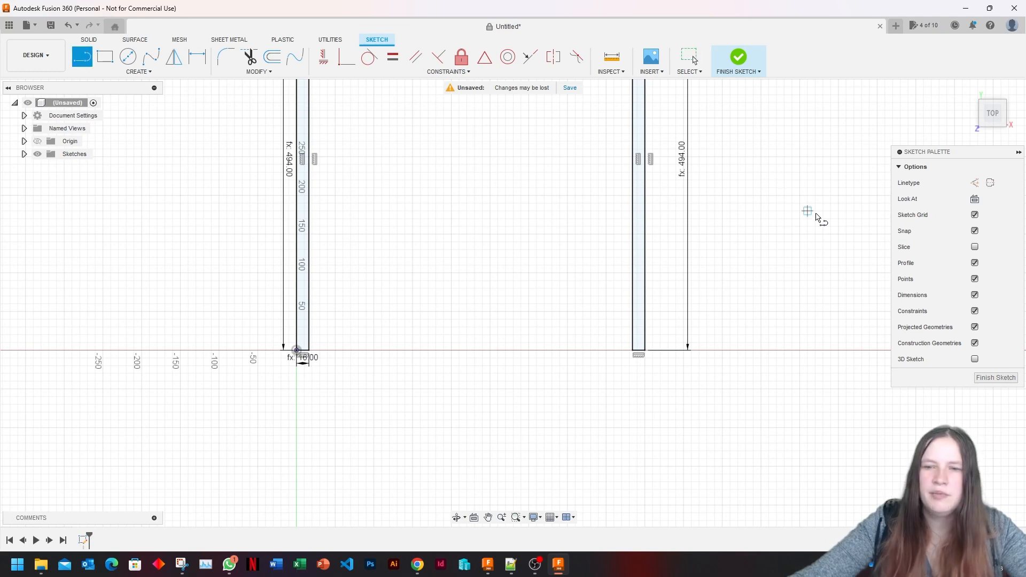
click(975, 183)
click(645, 351)
text(bie)
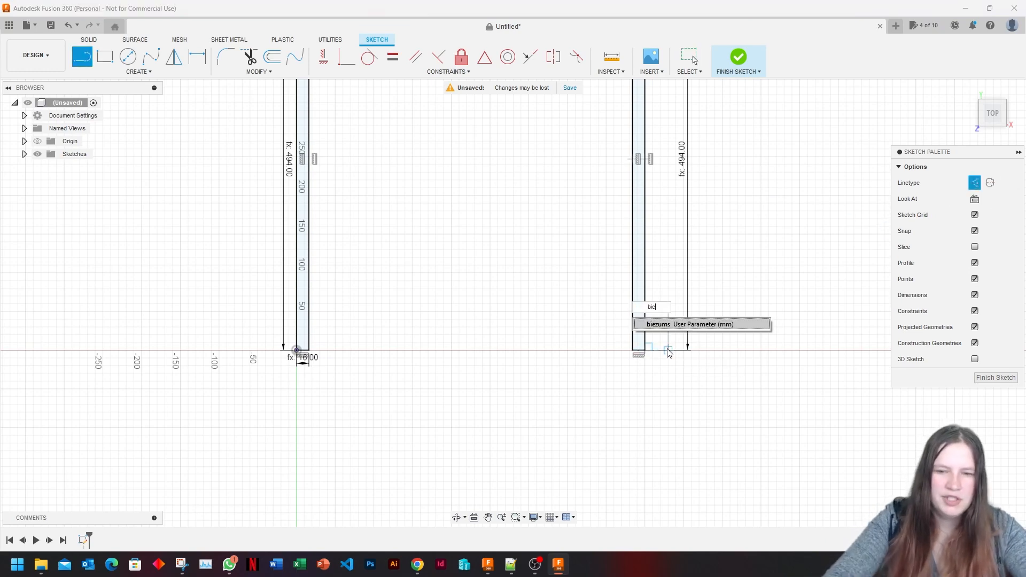
text(z)
key(Tab)
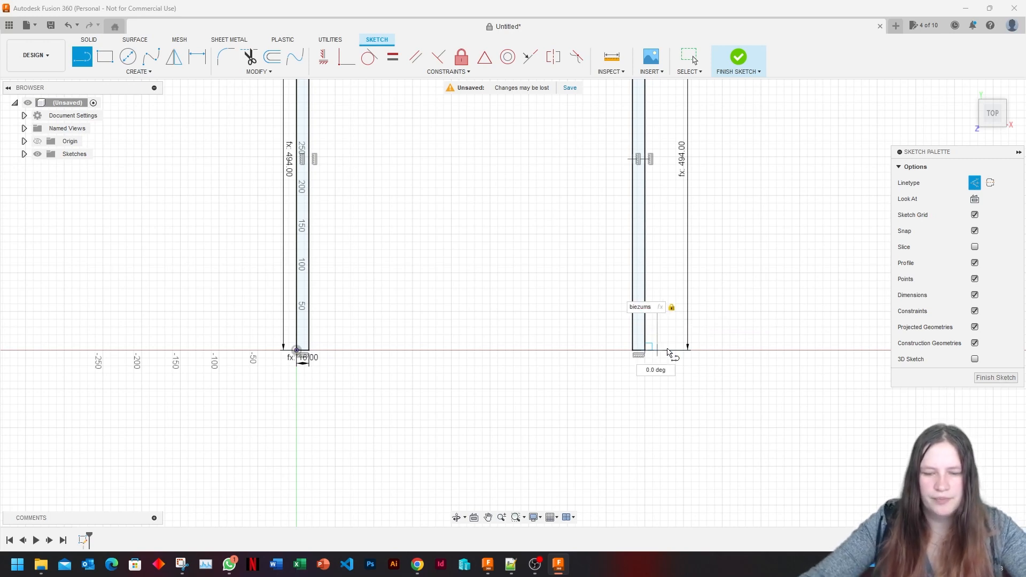
key(Return)
key(Escape)
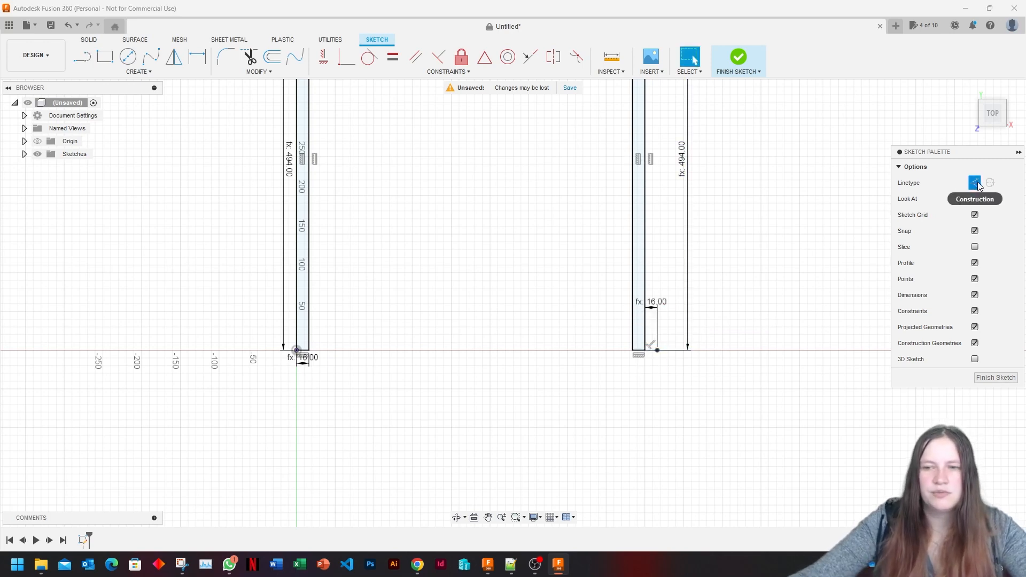
Step: Draw the front panel rectangle from the construction line's outer end, with height biezums and width dekorativas_plaksnes_platums, and finish the sketch
click(106, 58)
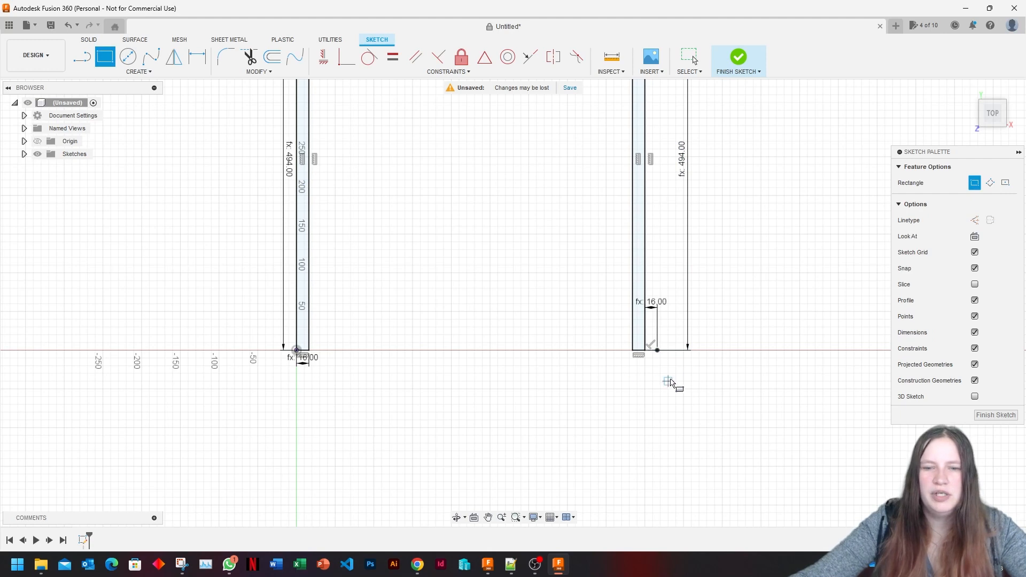
click(657, 351)
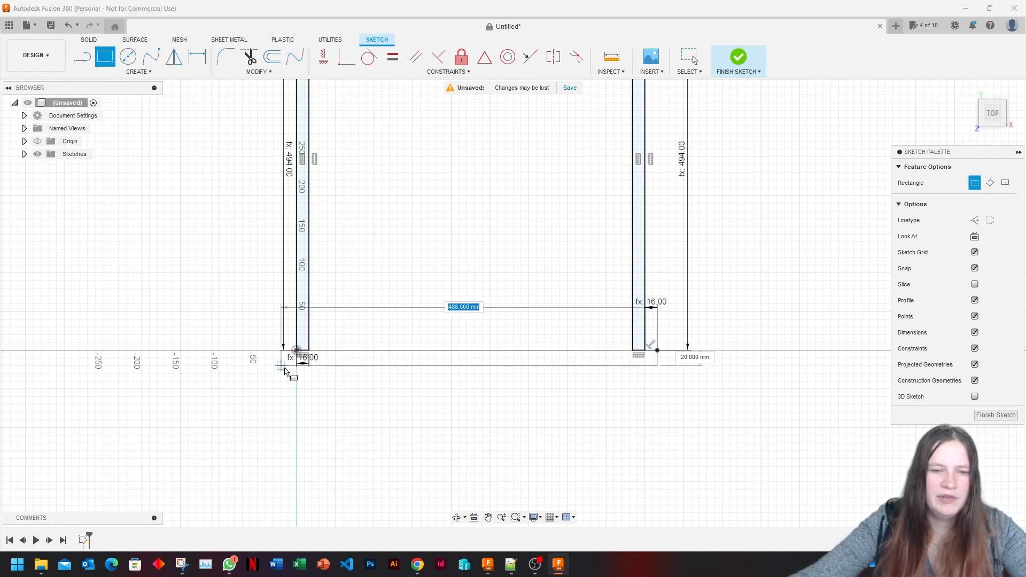
key(Tab)
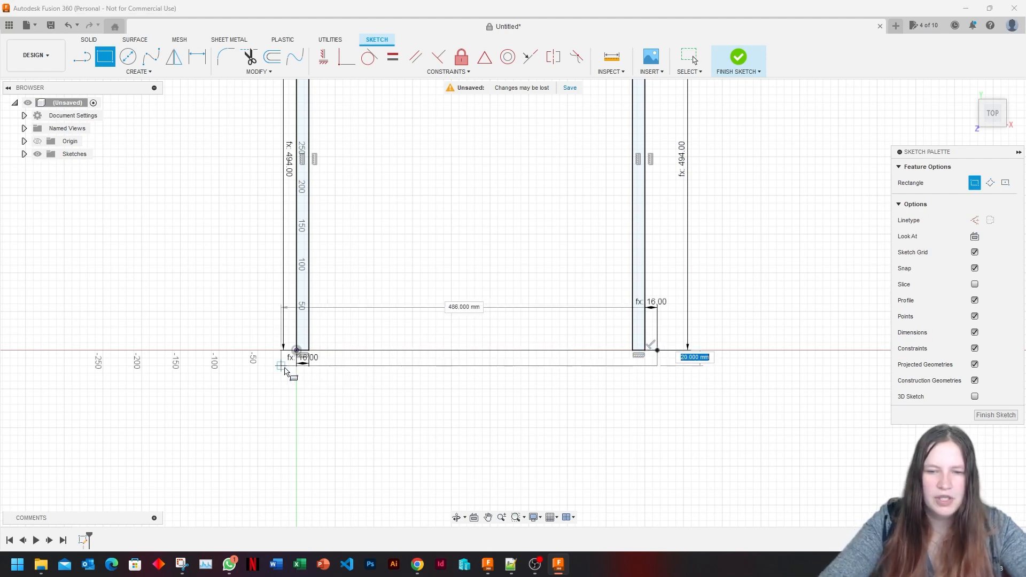
text(biez)
key(Return)
key(Tab)
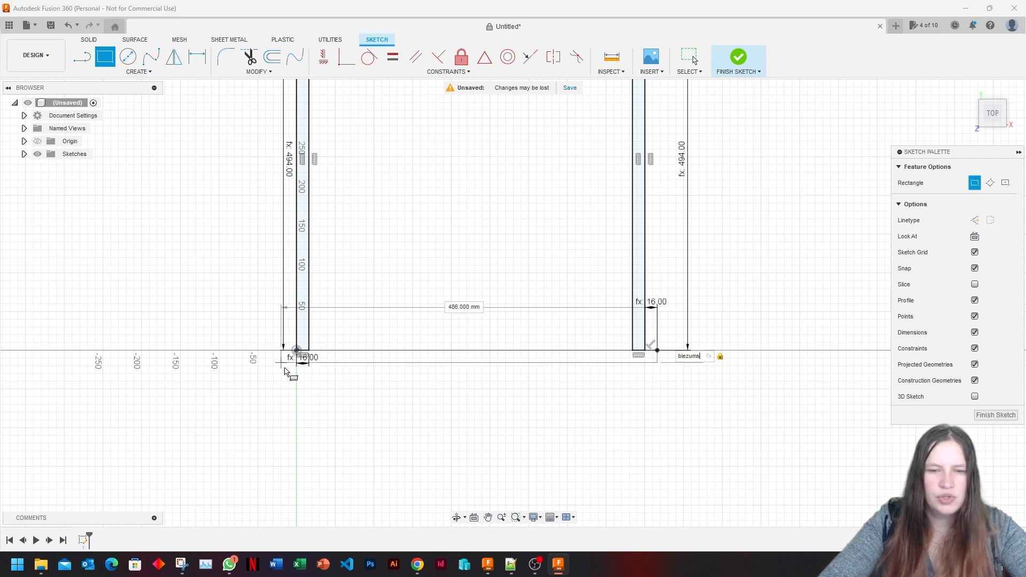
text(pl)
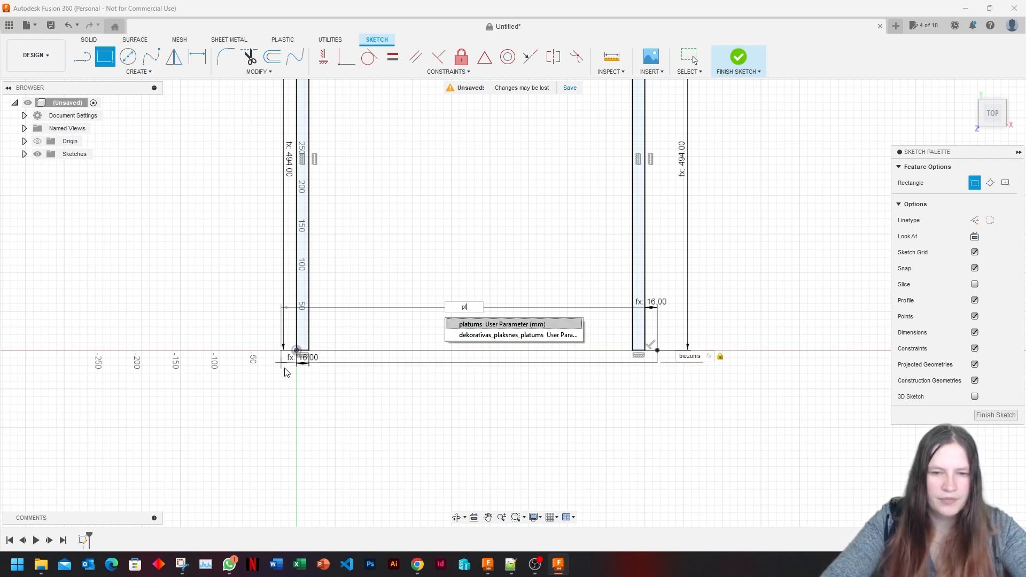
key(Down)
key(Return)
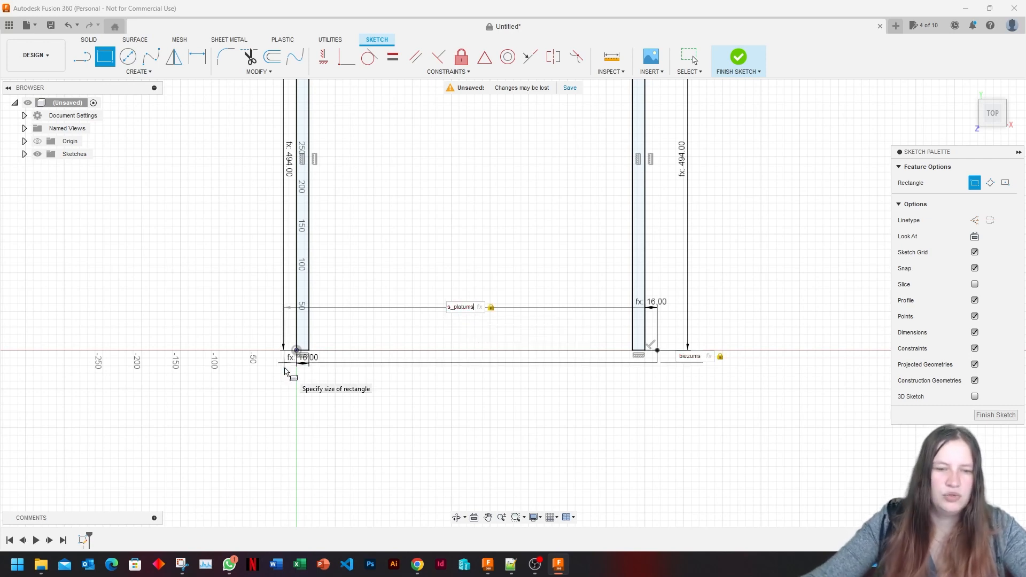
key(Return)
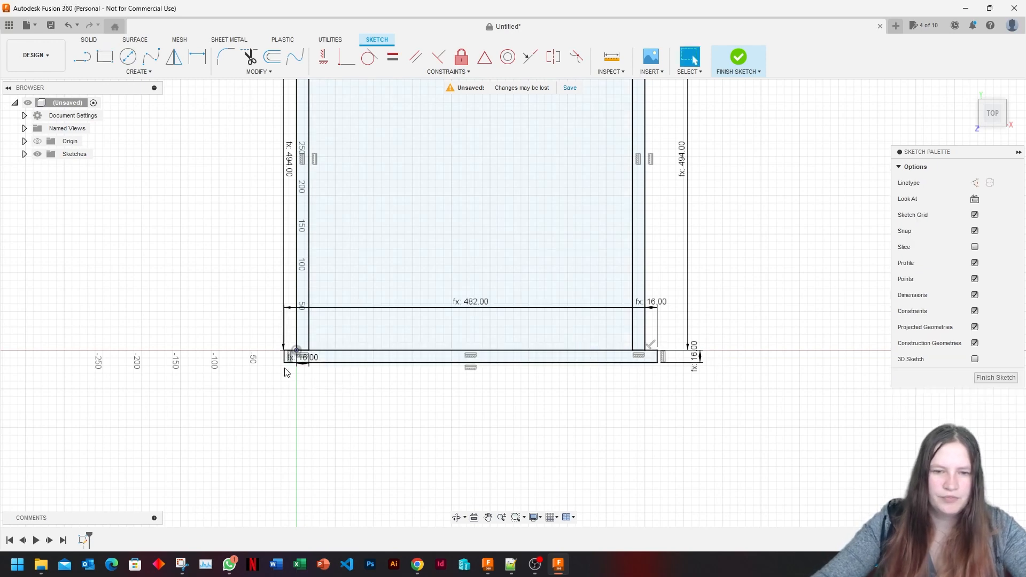
click(740, 59)
Step: Extrude the two vertical side panel profiles by the augstums parameter as new bodies
scroll(716, 303, down, 4)
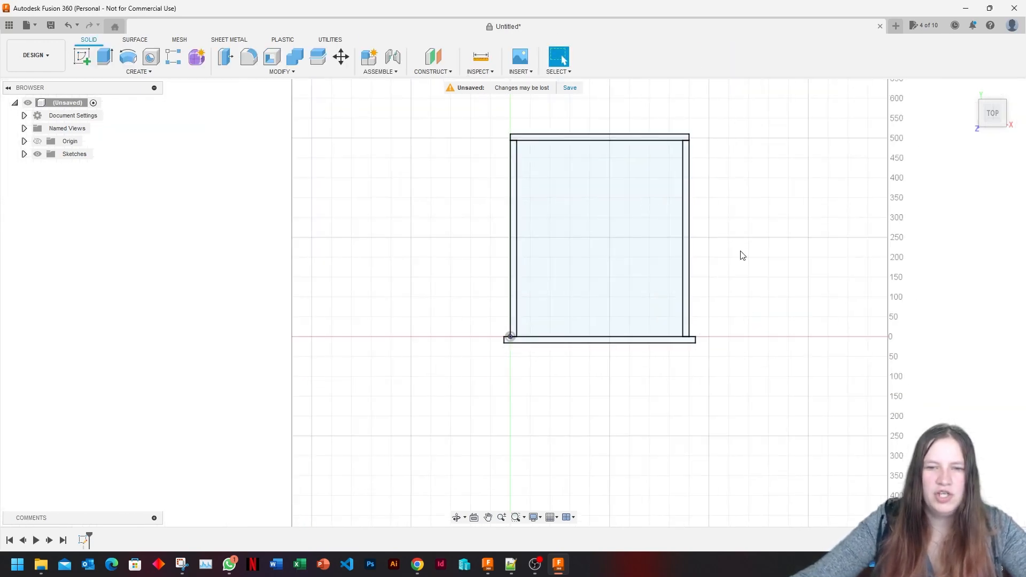
scroll(689, 201, up, 2)
scroll(691, 203, up, 1)
click(684, 201)
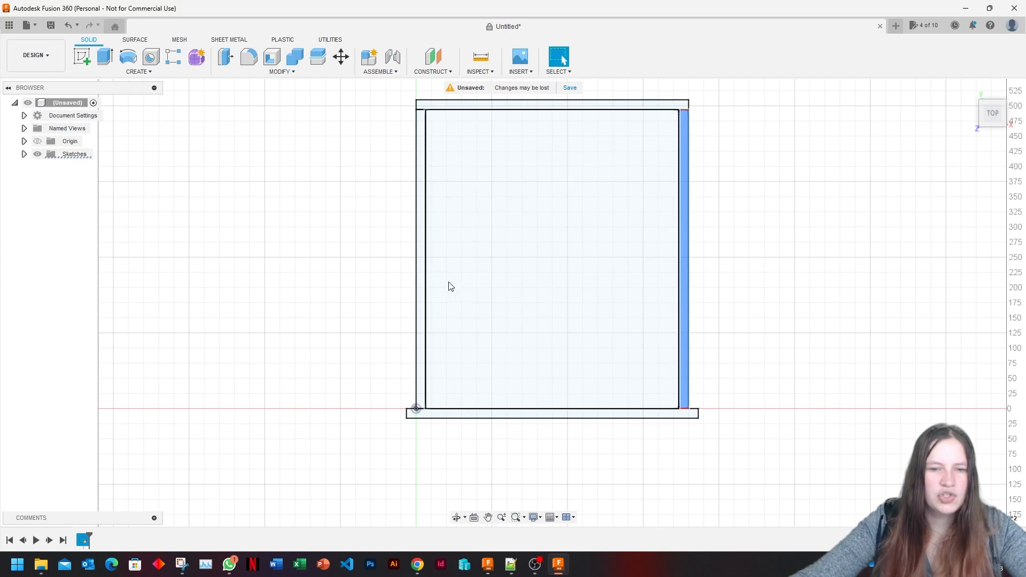
click(421, 280)
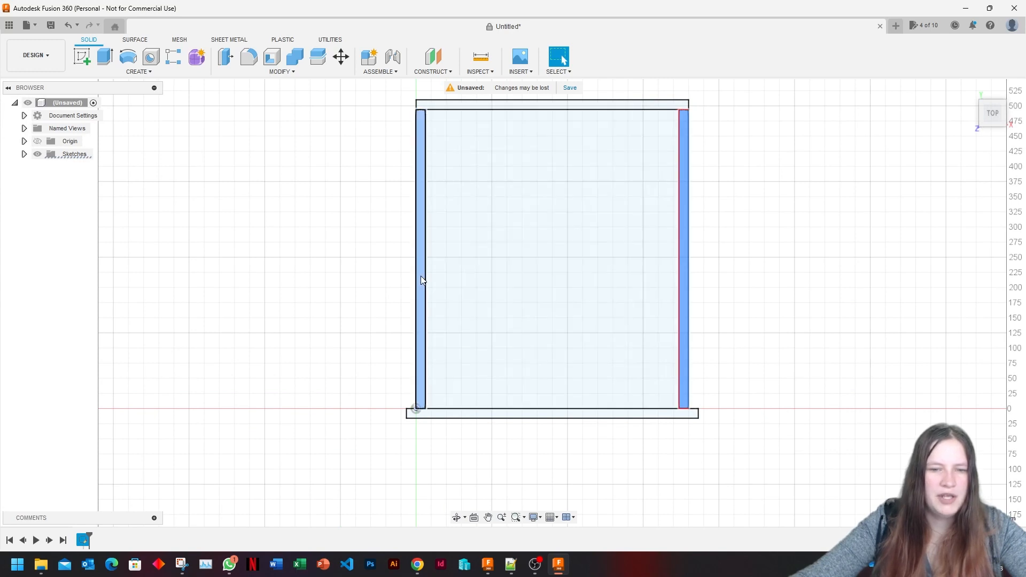
click(105, 56)
click(982, 247)
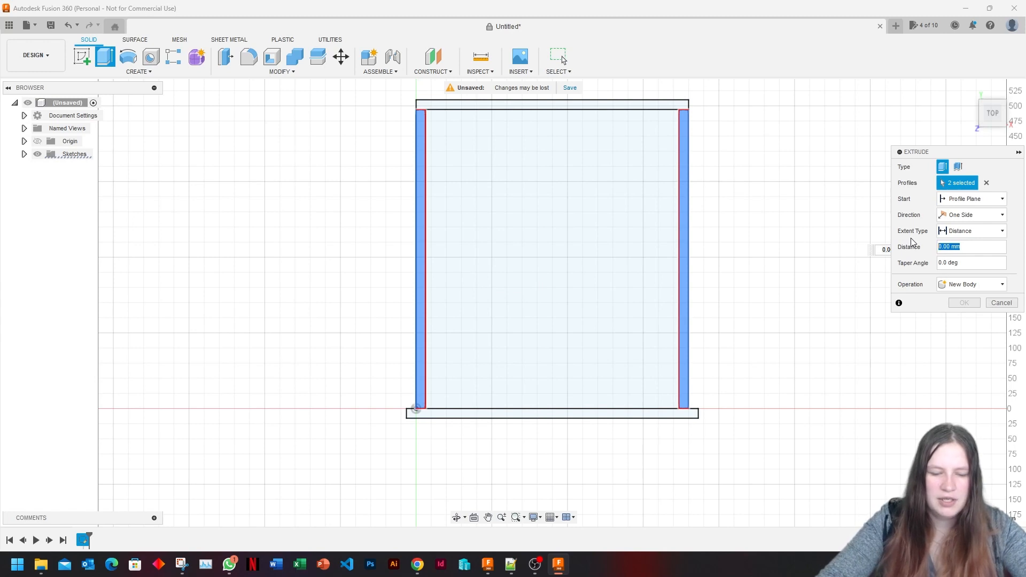
text(au)
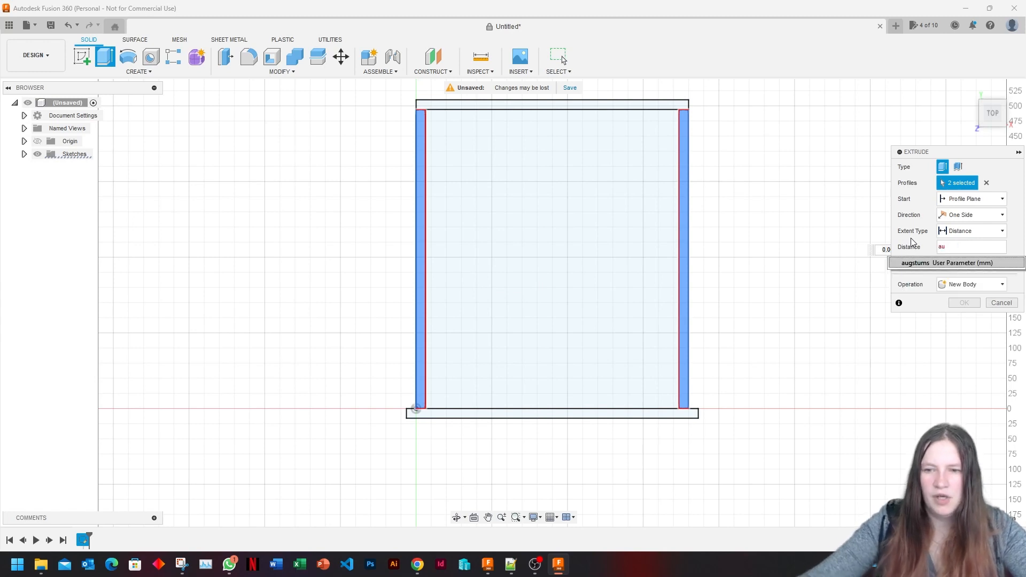
click(937, 262)
click(963, 303)
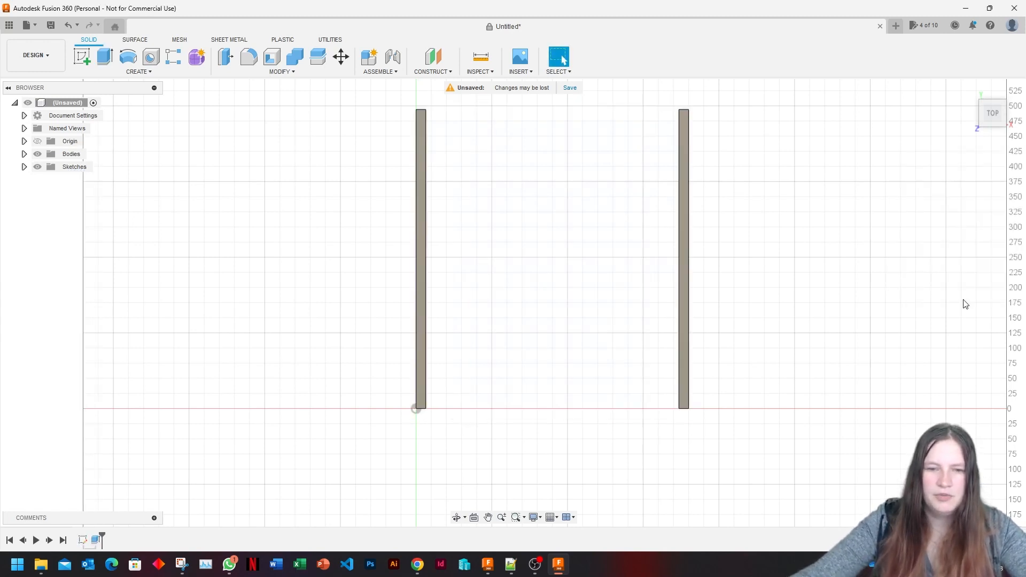
Step: Show the panel sketch again and extrude the back and front panel profiles by augstums
click(24, 166)
click(47, 180)
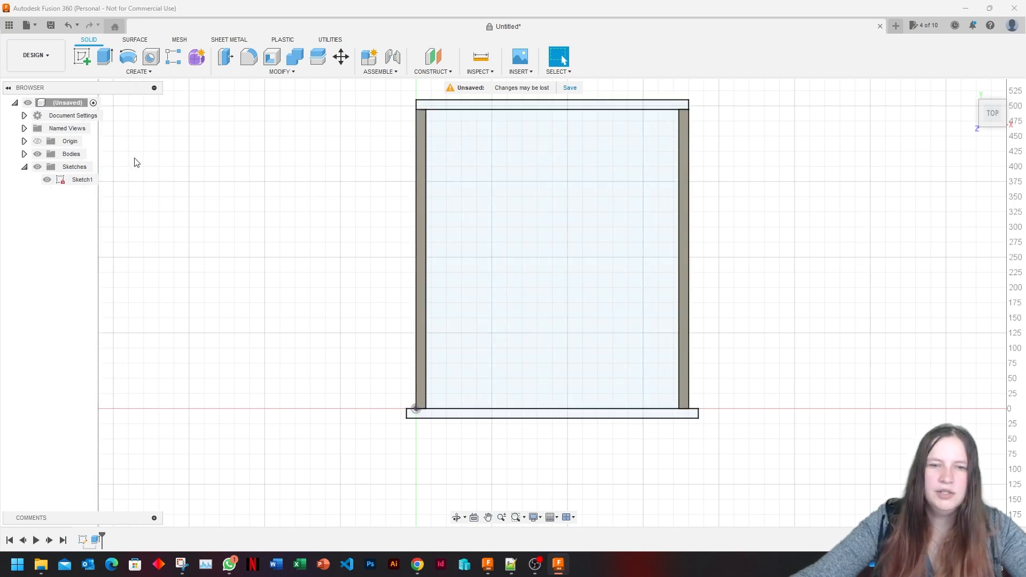
click(443, 110)
shift+click(519, 415)
click(105, 56)
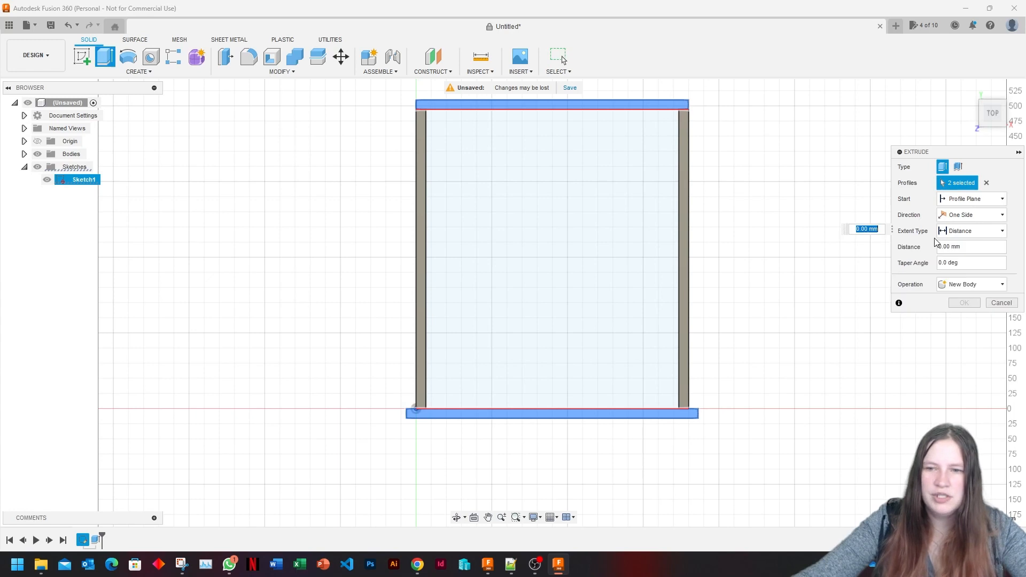
text(augstums)
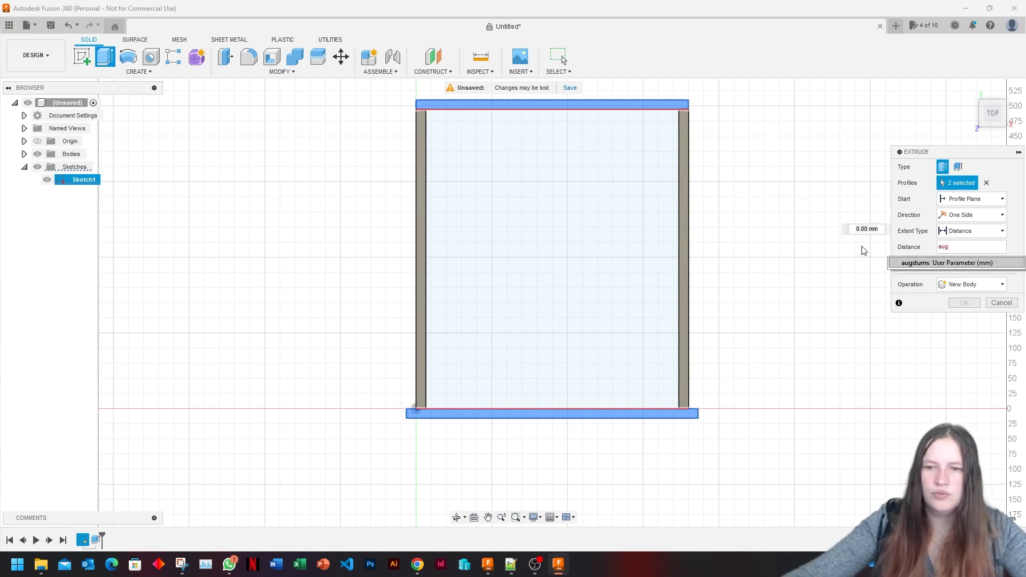
click(963, 303)
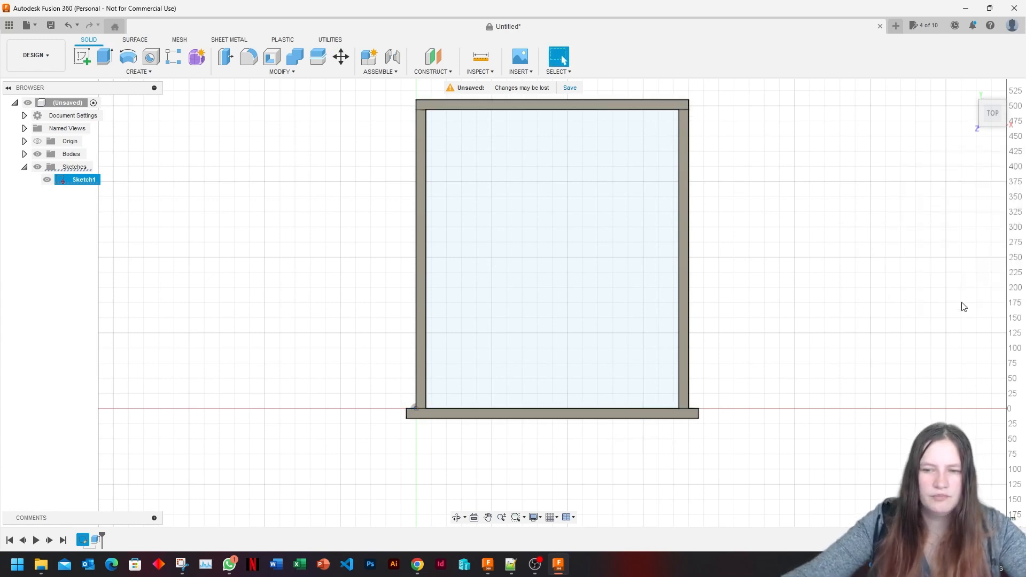
Step: Extrude the inner floor profile between the panels 5 mm as a new body
click(592, 173)
click(105, 56)
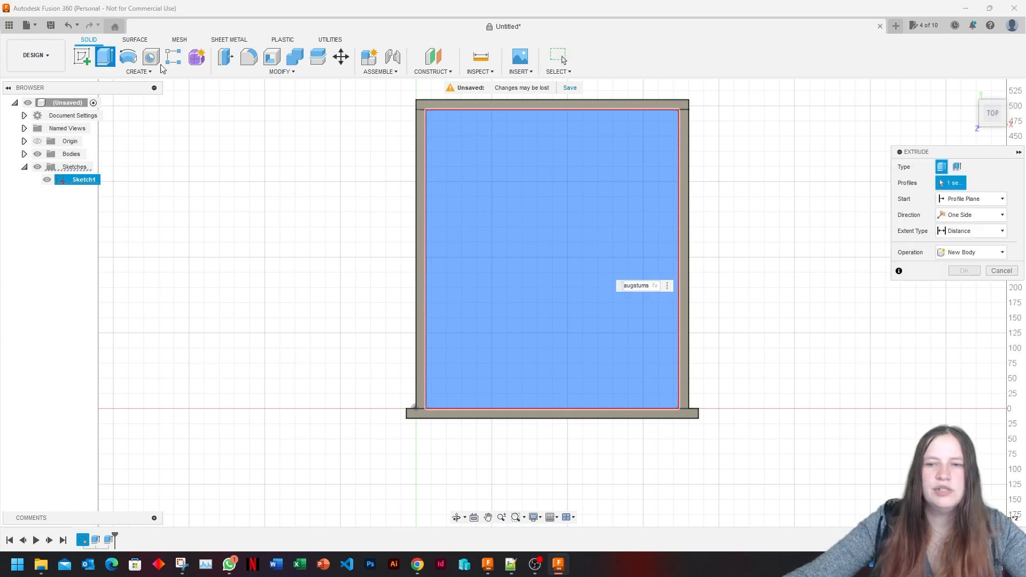
text(5)
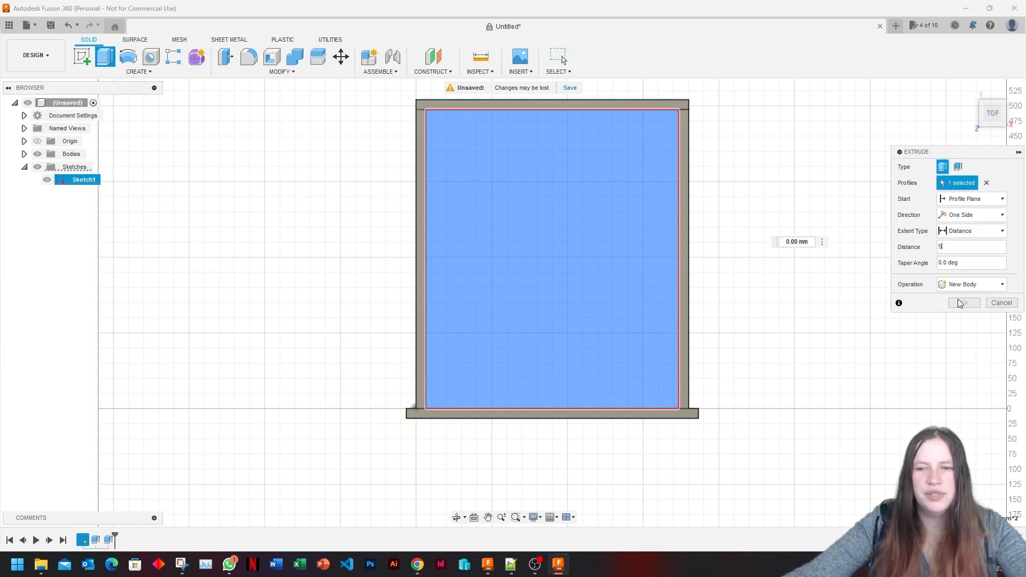
click(973, 284)
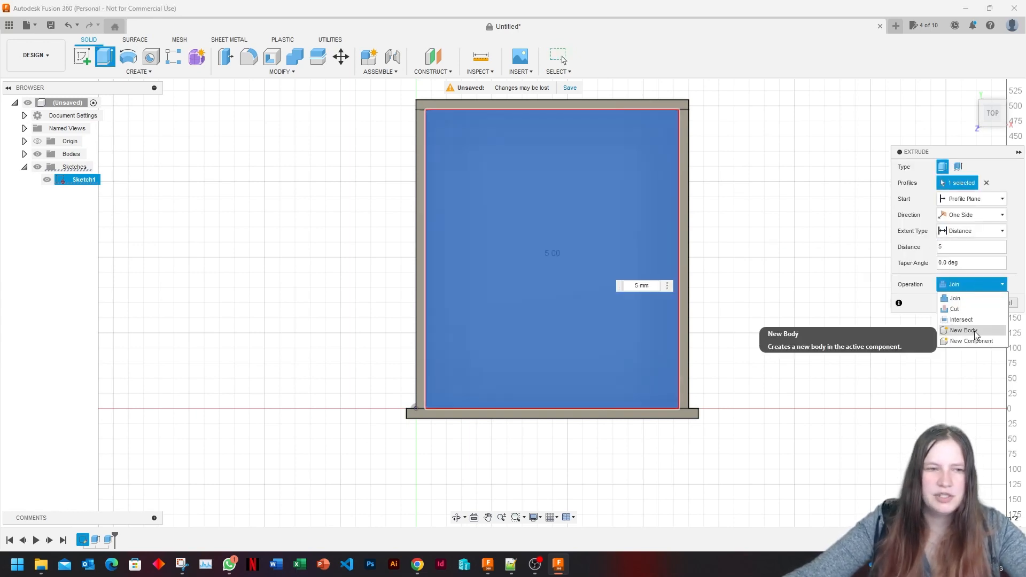
click(965, 331)
click(962, 303)
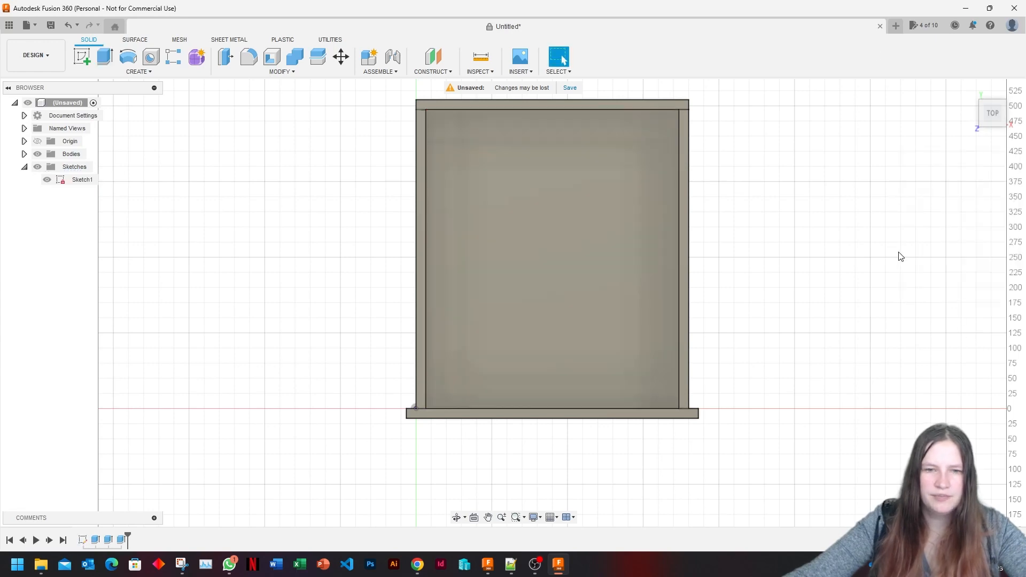
Step: Edit the extrusion of the front and back panels so its operation is New Body
drag(989, 108, 1018, 72)
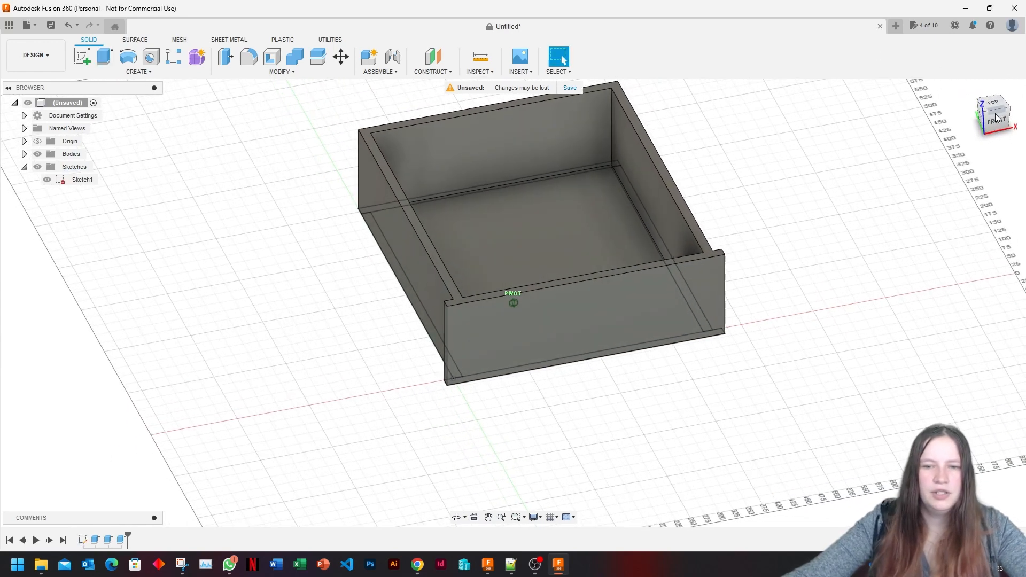
double_click(109, 541)
click(971, 285)
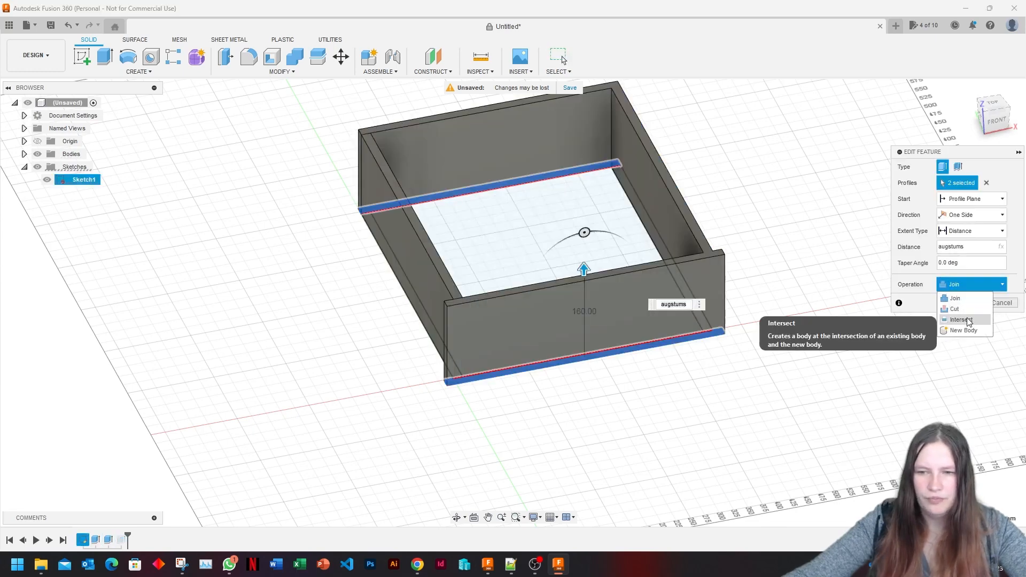
click(965, 329)
click(969, 303)
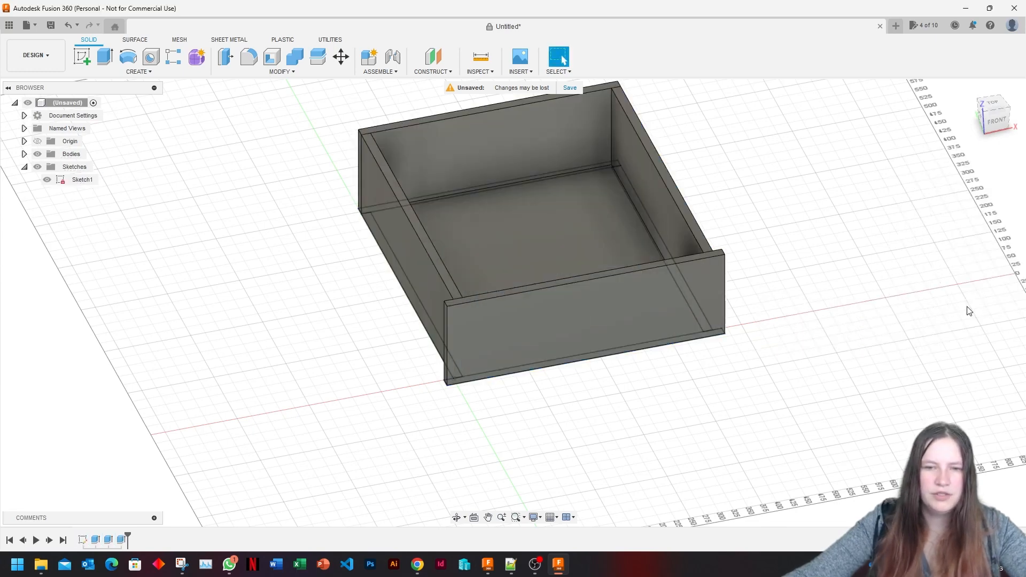
Step: Set the biezums user parameter to 25 mm
shift+middle_drag(745, 171, 728, 243)
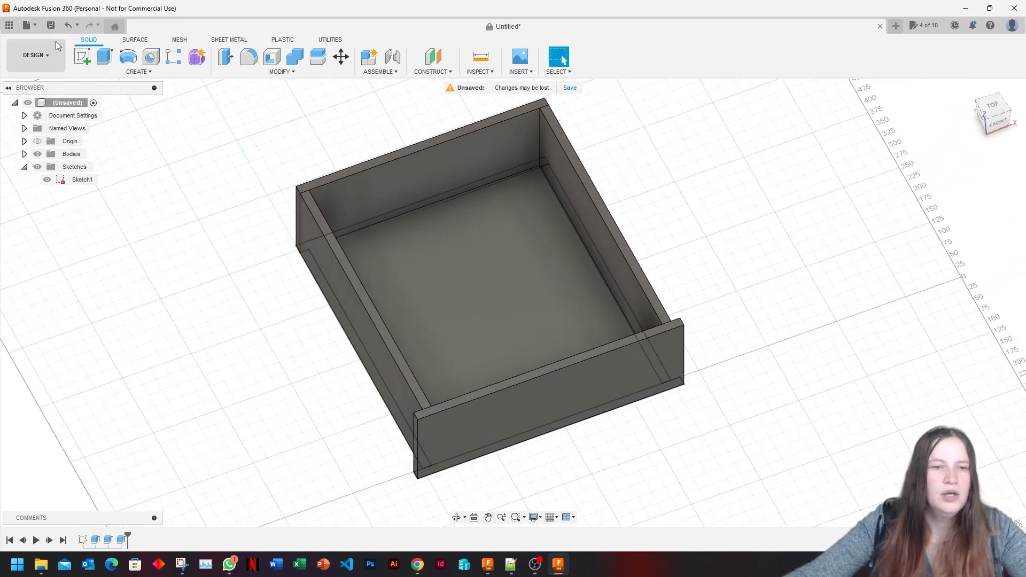
click(293, 73)
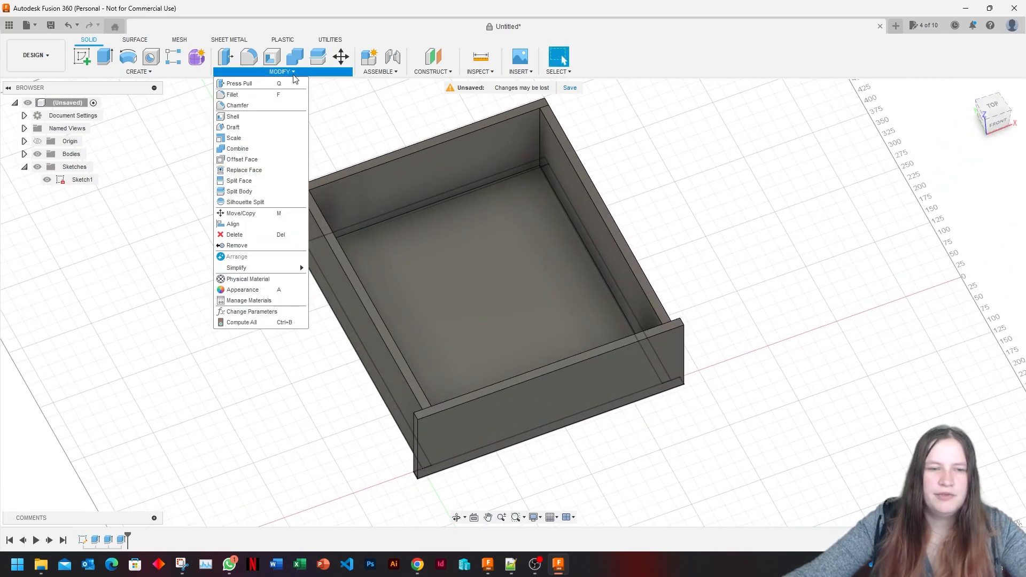
click(251, 311)
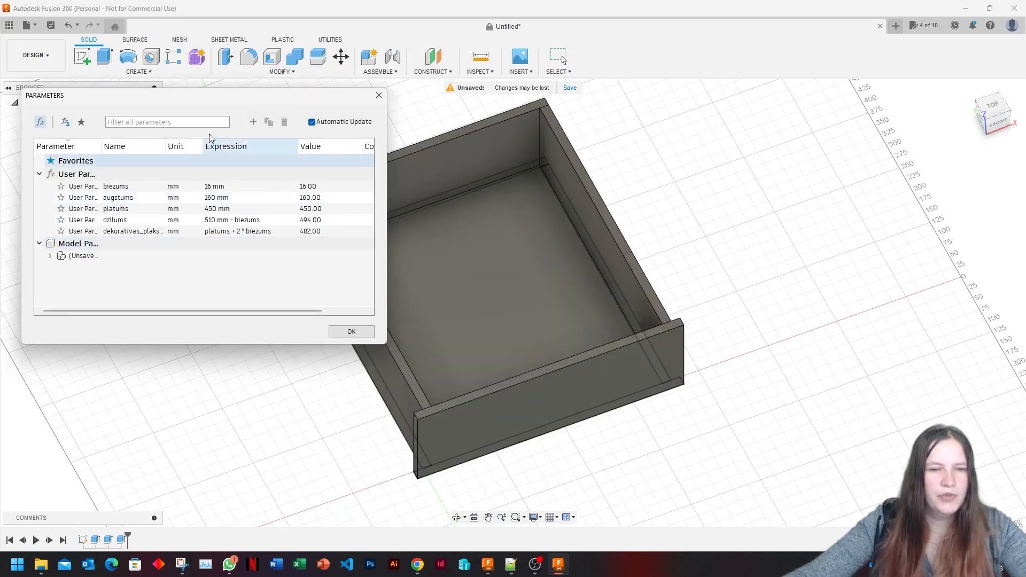
drag(231, 95, 211, 91)
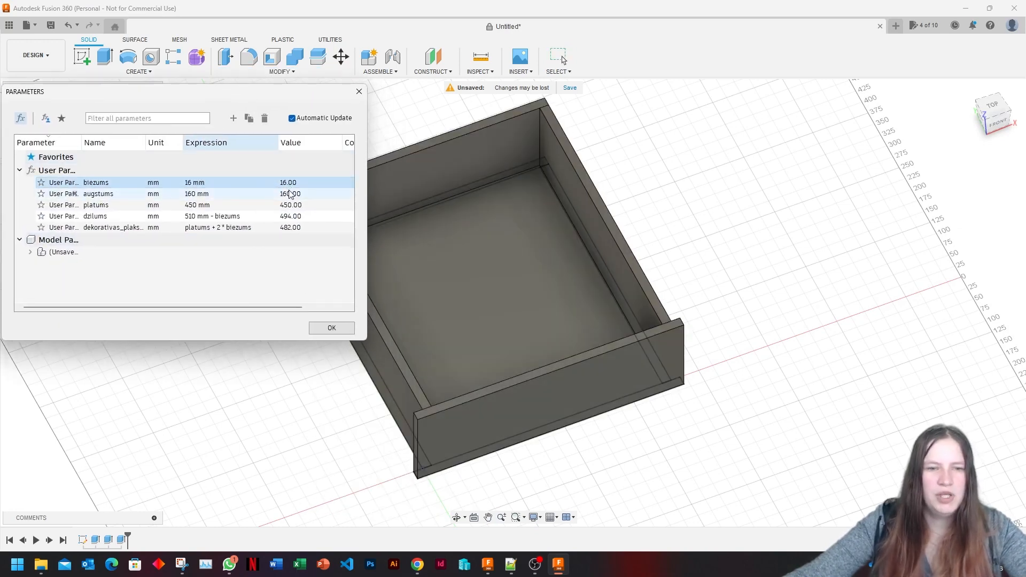
double_click(200, 182)
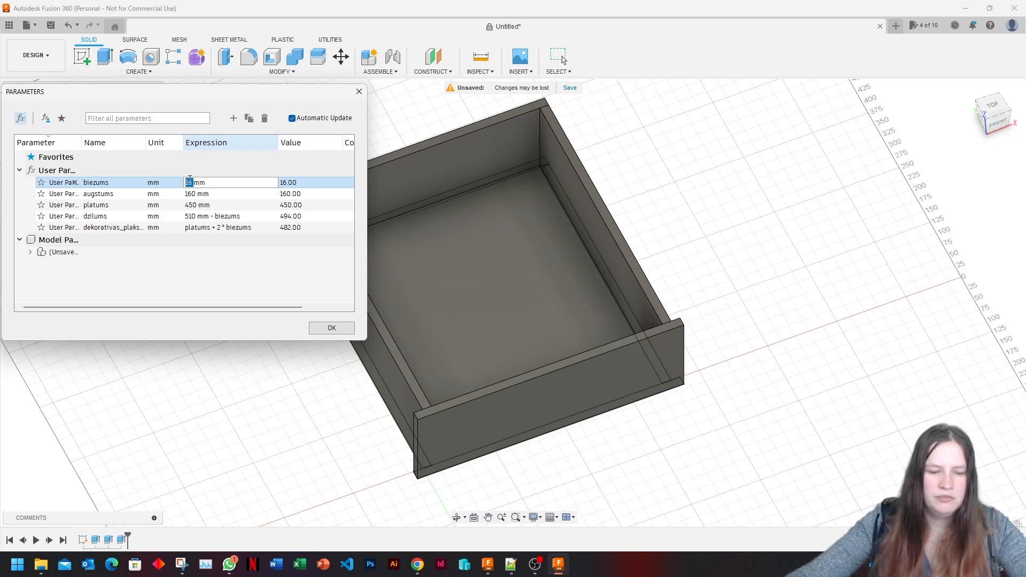
key(Return)
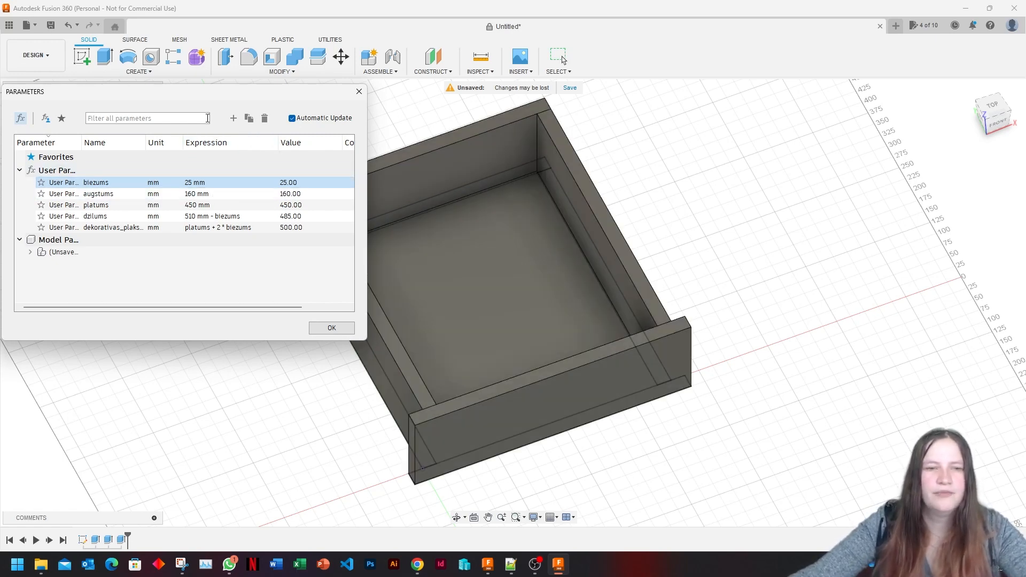
Step: Hide and show the floor panel and a side panel in turn to check that they are separate bodies
drag(195, 97, 178, 324)
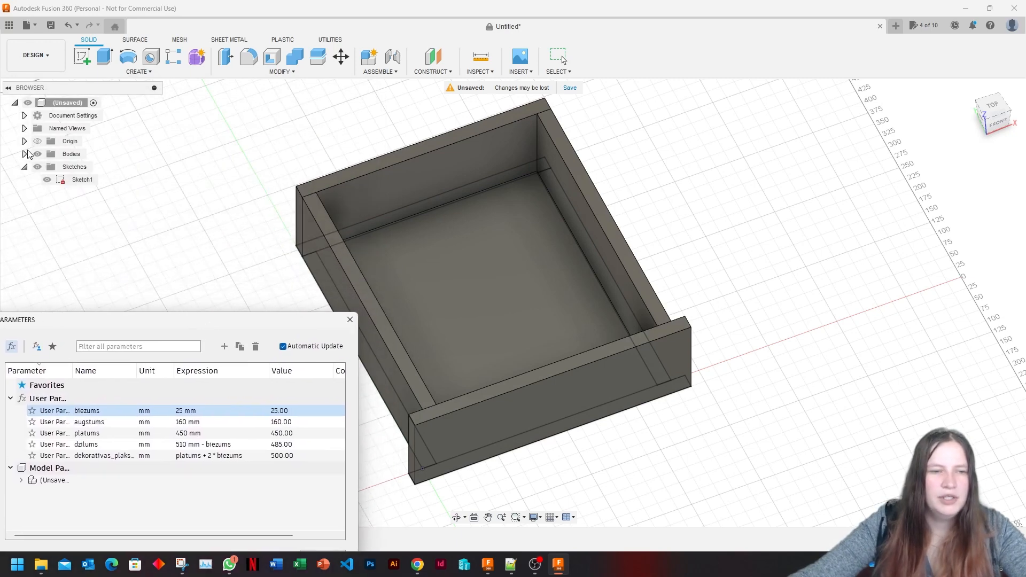
click(24, 154)
click(47, 218)
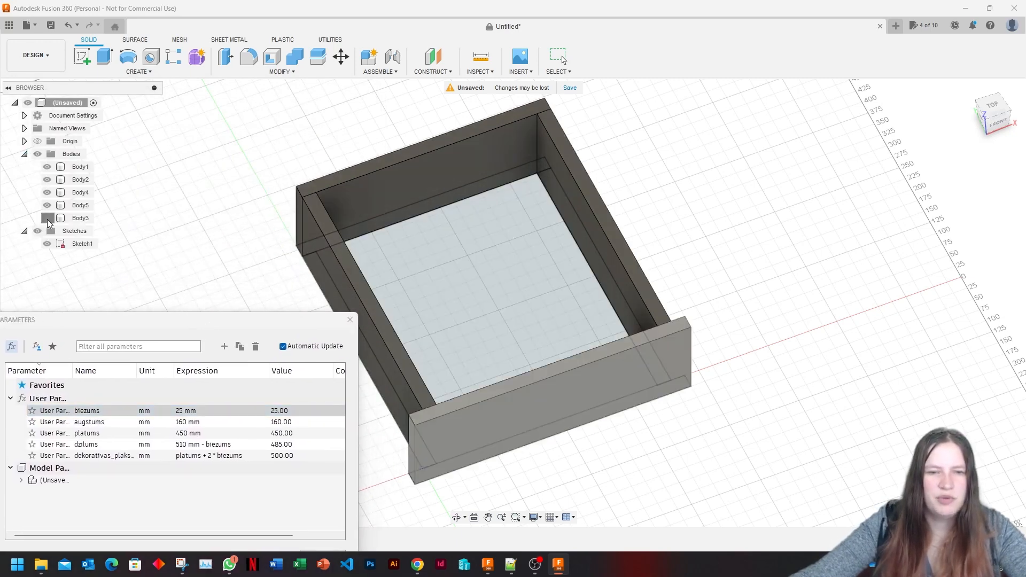
click(47, 218)
click(47, 167)
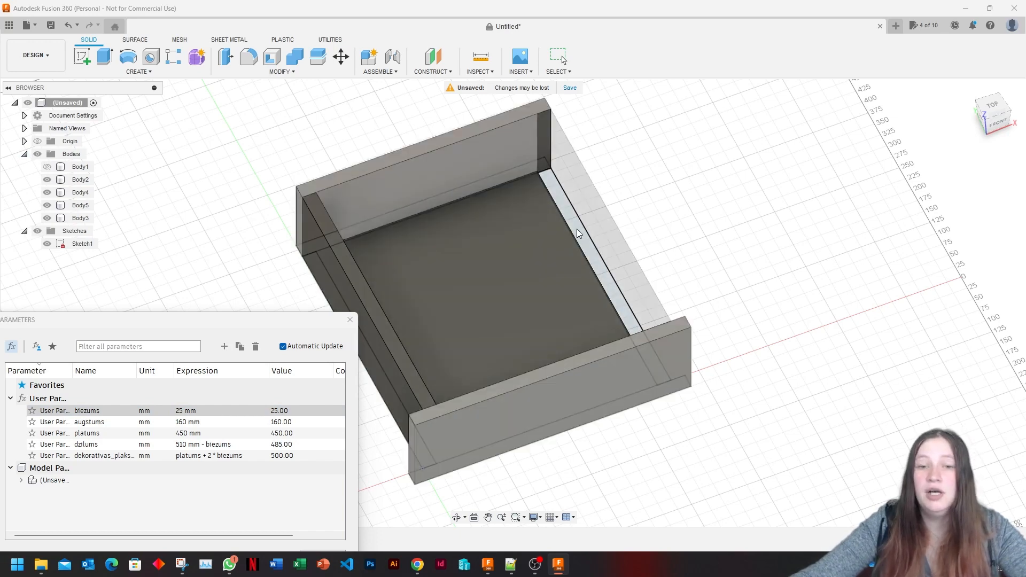
click(47, 167)
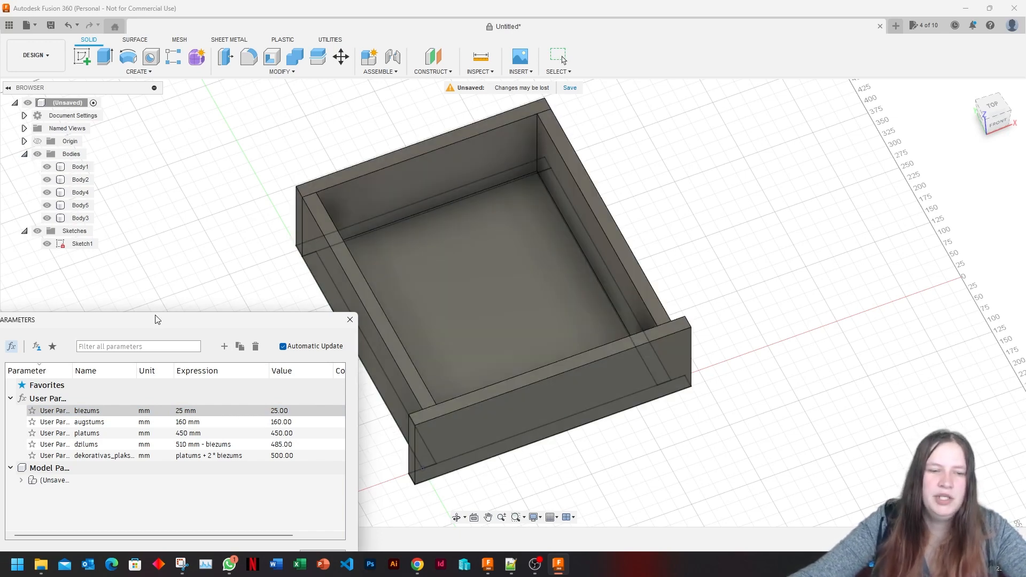
Step: Set the augstums user parameter to 200 mm
drag(154, 323, 174, 207)
double_click(203, 313)
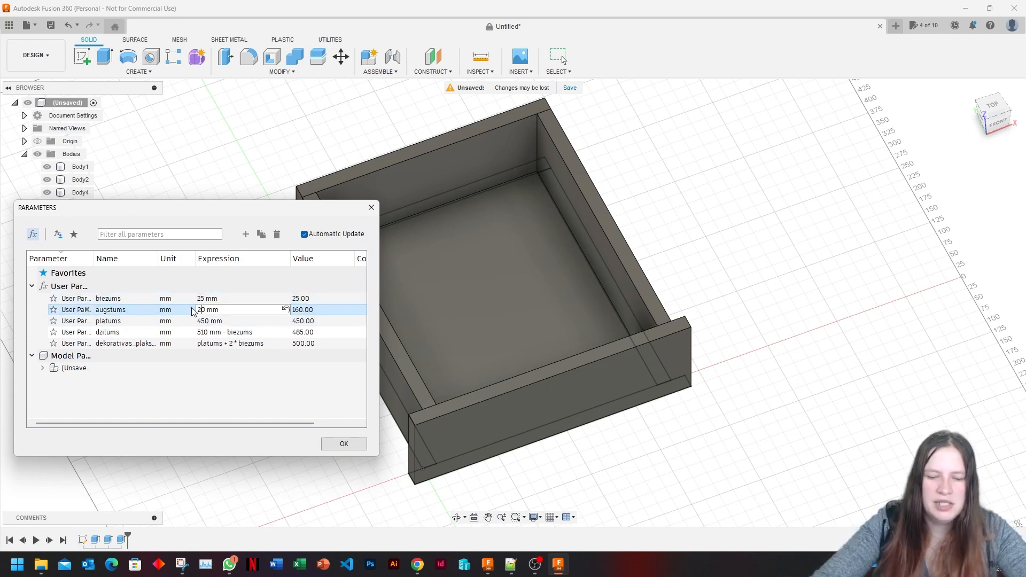
text(200)
key(Return)
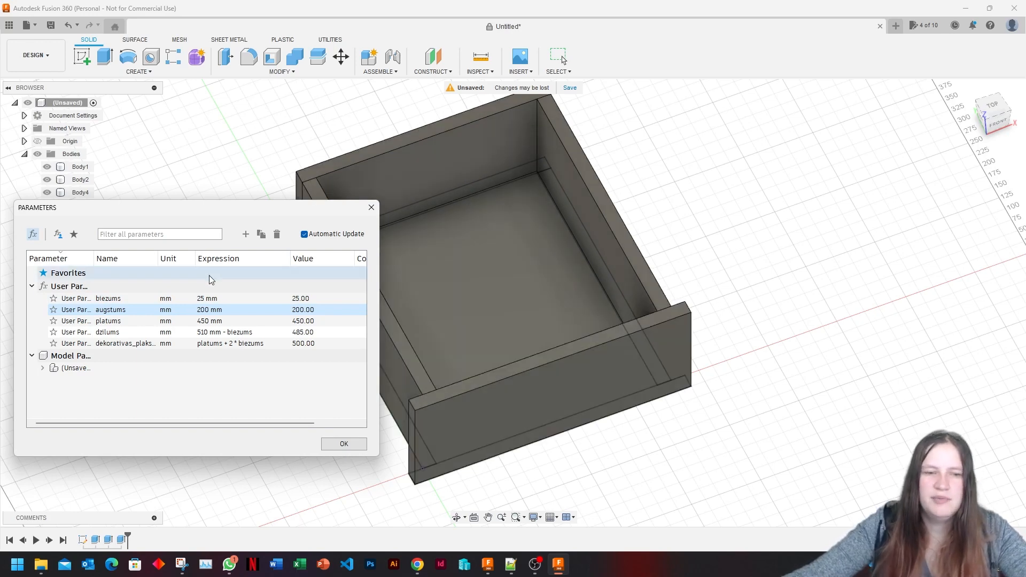
Step: Set the decorative panel width parameter's expression to platums + 4 * biezums
double_click(210, 349)
click(233, 347)
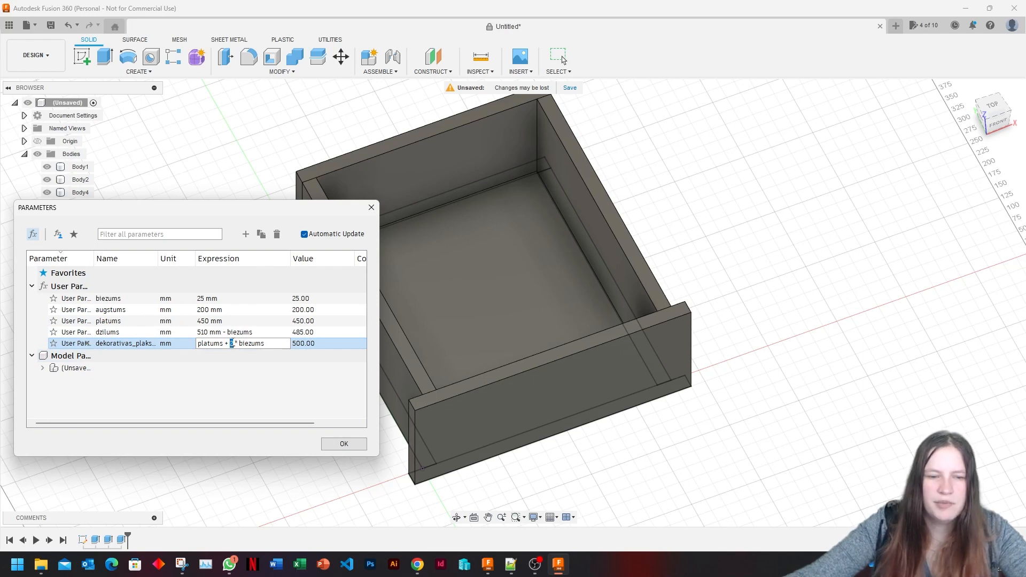
text(4)
key(Return)
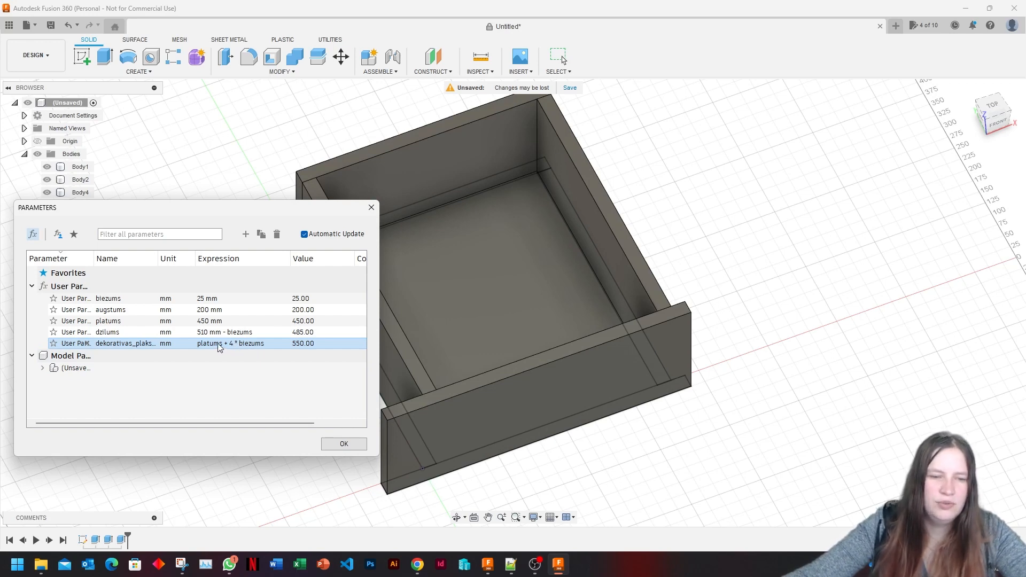
Step: Restore the decorative panel width expression to platums + 2 * biezums and accept the parameters
click(222, 345)
click(232, 345)
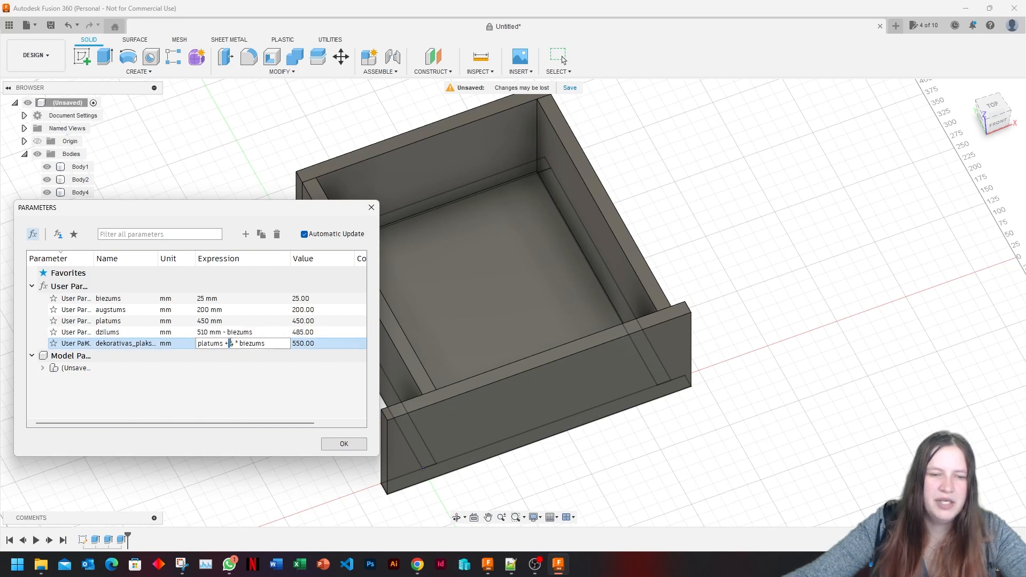
key(BackSpace)
text(2)
click(344, 444)
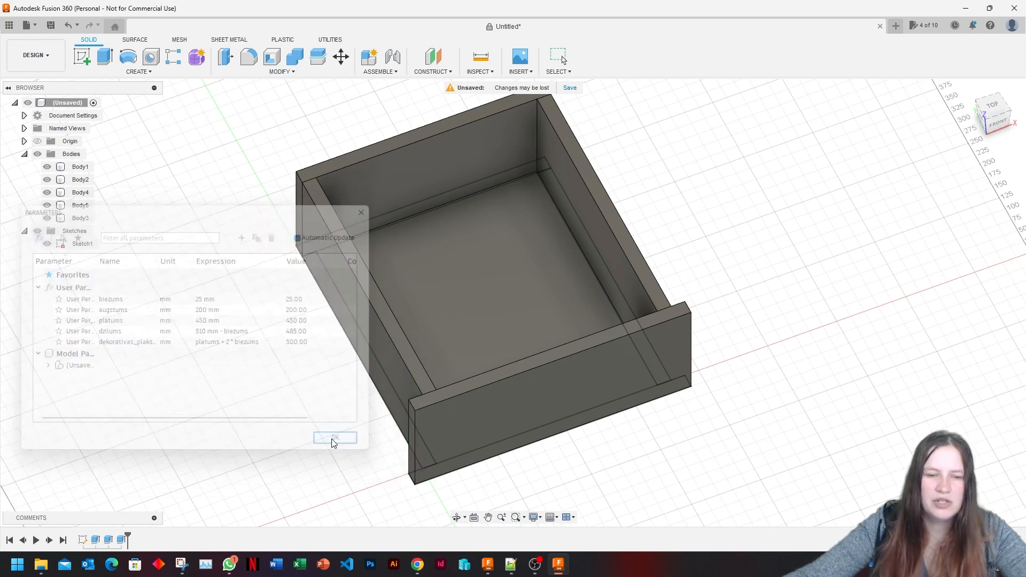